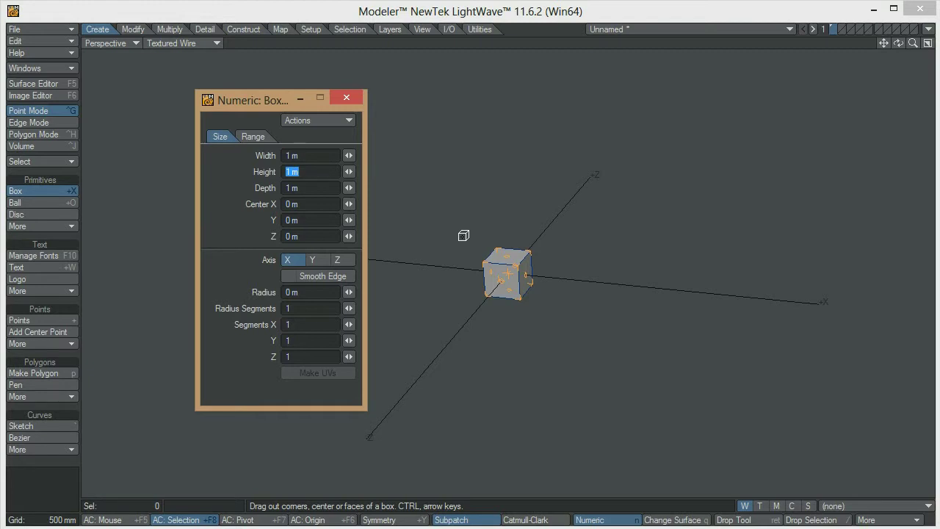
- Flatten the 1 m box into a plane by setting its height to 0 m, and finish the box
type("0")
key("Tab")
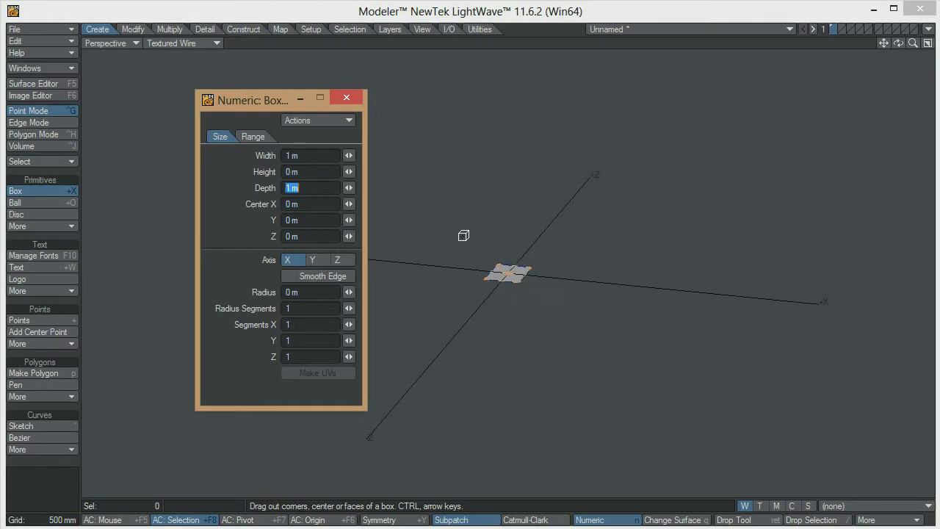
key("Return")
key("Return")
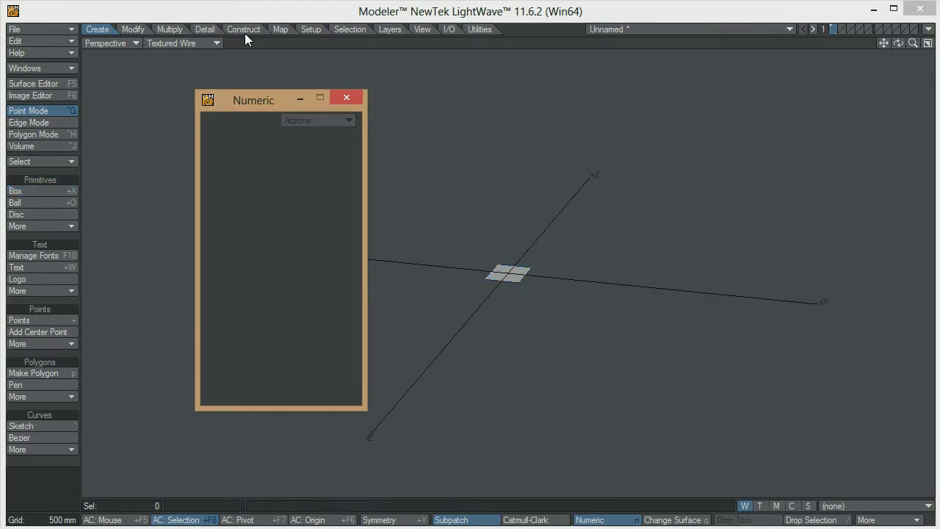
left_click(347, 97)
- Assign the plane a surface named Porcedural, keeping the default colour and shading values
scroll(710, 258, "up", 5)
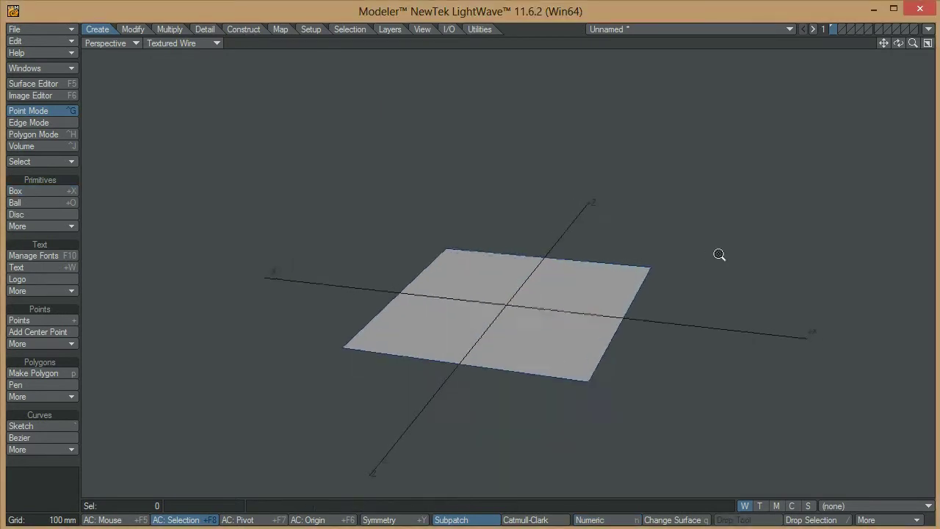
left_click_drag(454, 307, 526, 324, "alt")
scroll(556, 355, "up", 2)
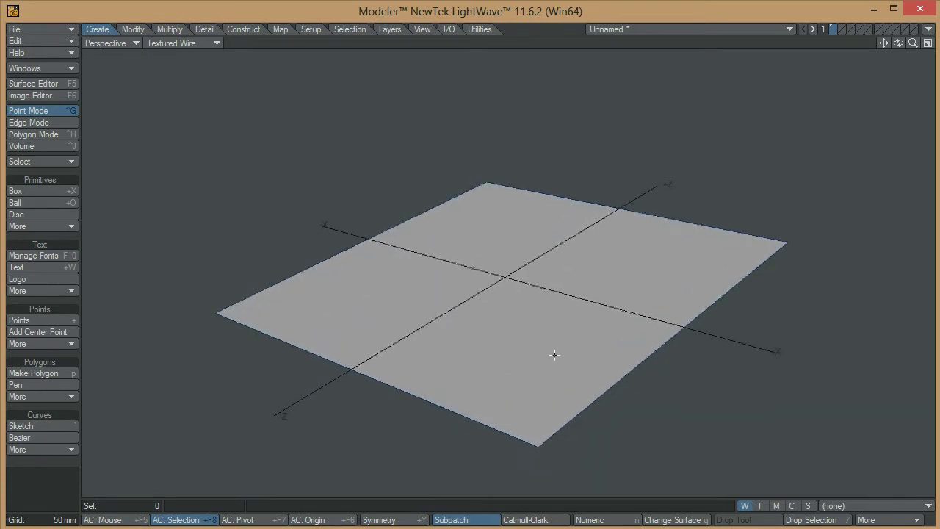
key("q")
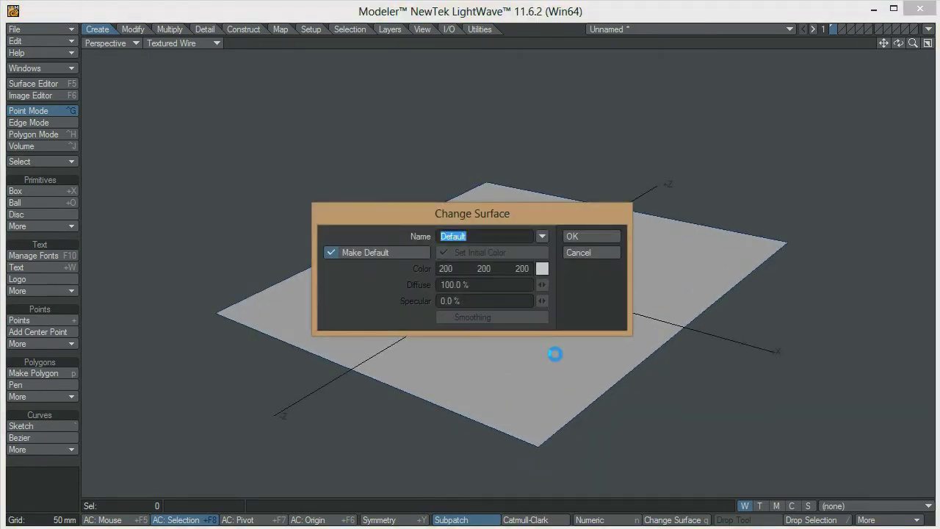
type("Porcedural")
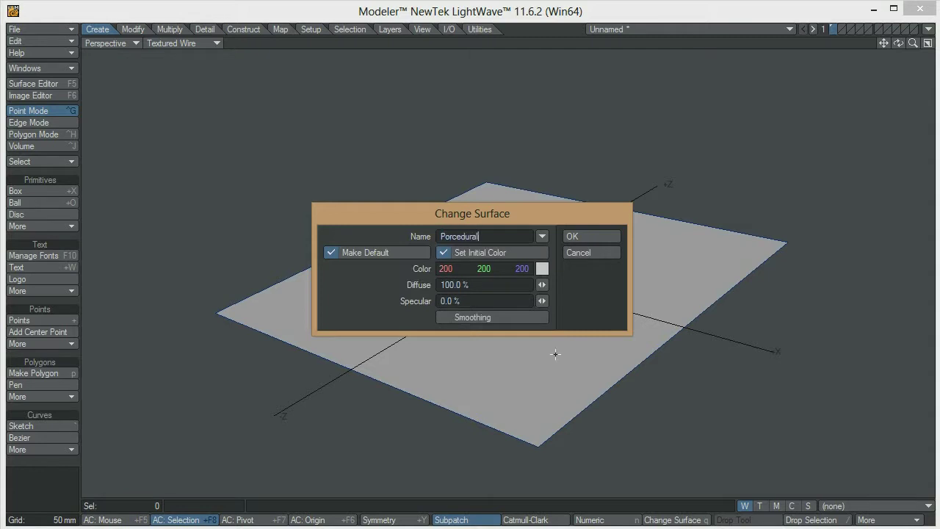
key("Return")
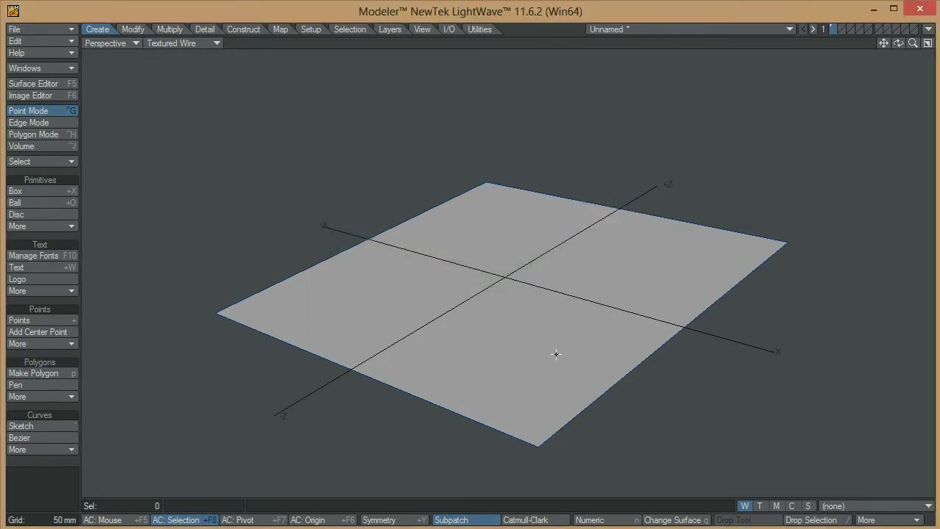
- Add a texture to the colour of the Porcedural surface and make its layer type Procedural Texture
key("F5")
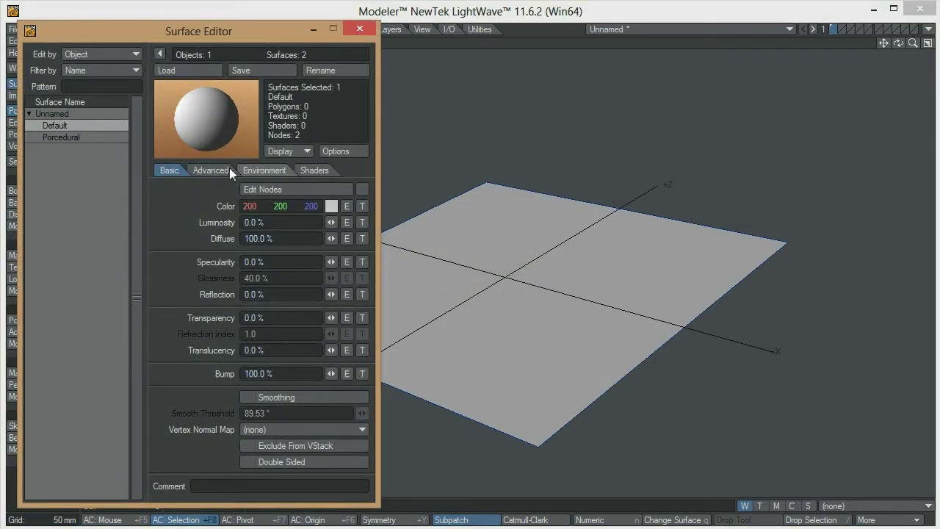
left_click(82, 139)
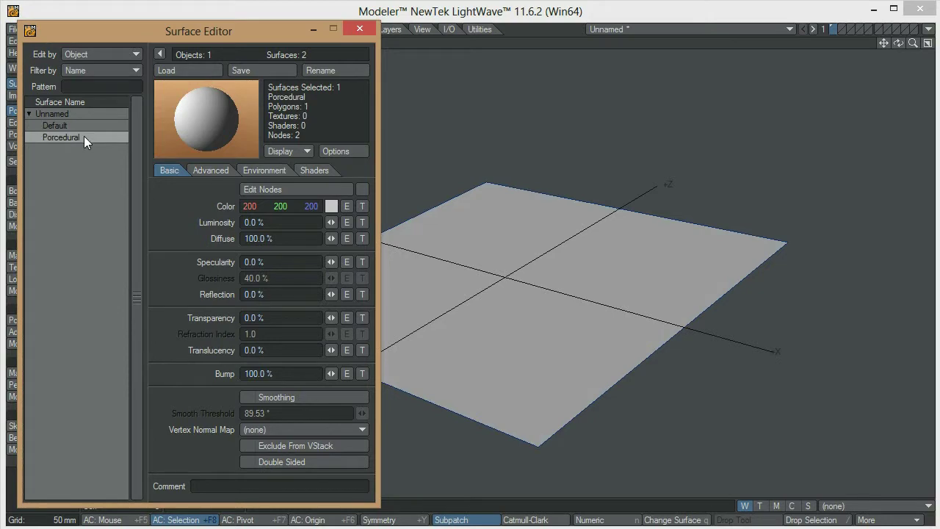
left_click(363, 207)
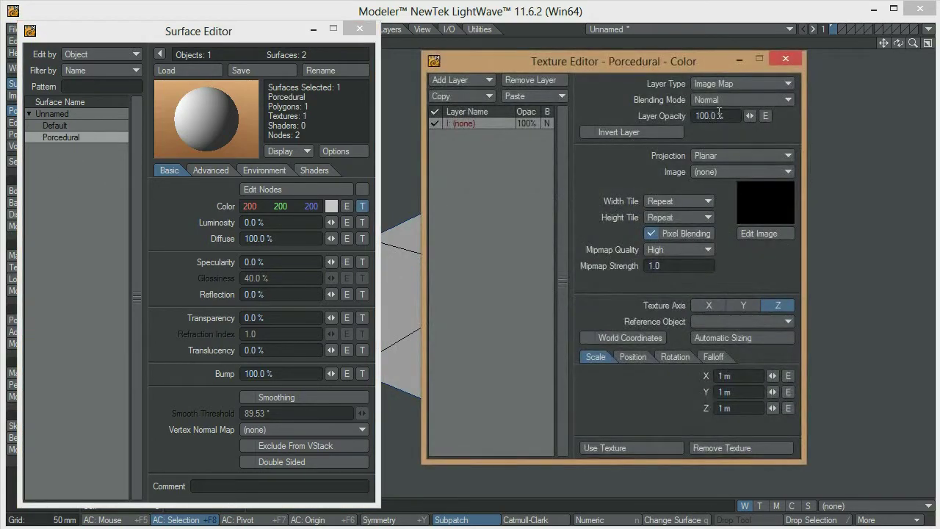
left_click_drag(658, 66, 707, 75)
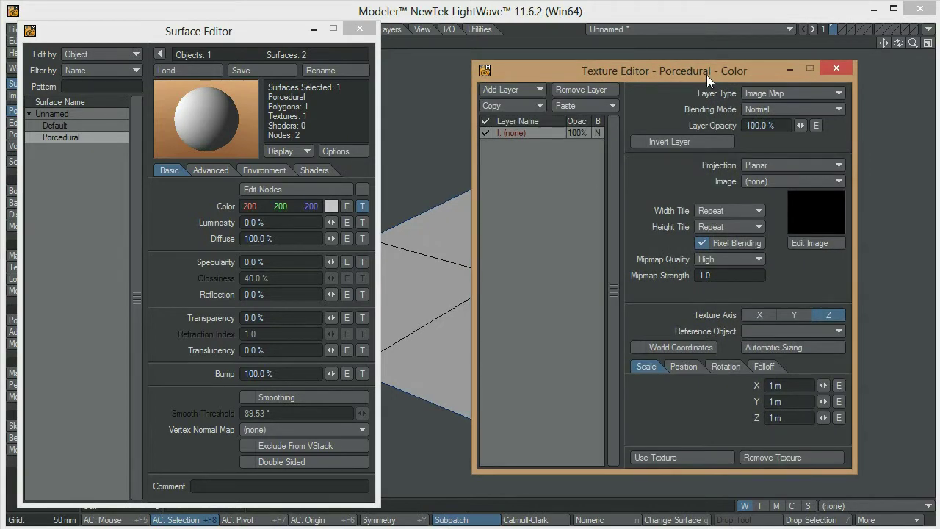
left_click(742, 94)
left_click(763, 101)
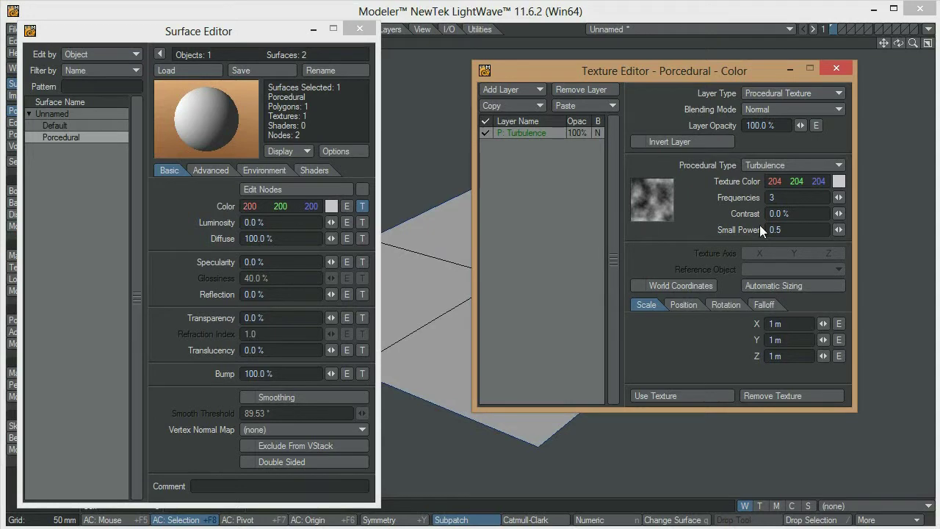
- Set the Turbulence texture colour to black, apply the texture and close the Surface Editor
left_click(839, 180)
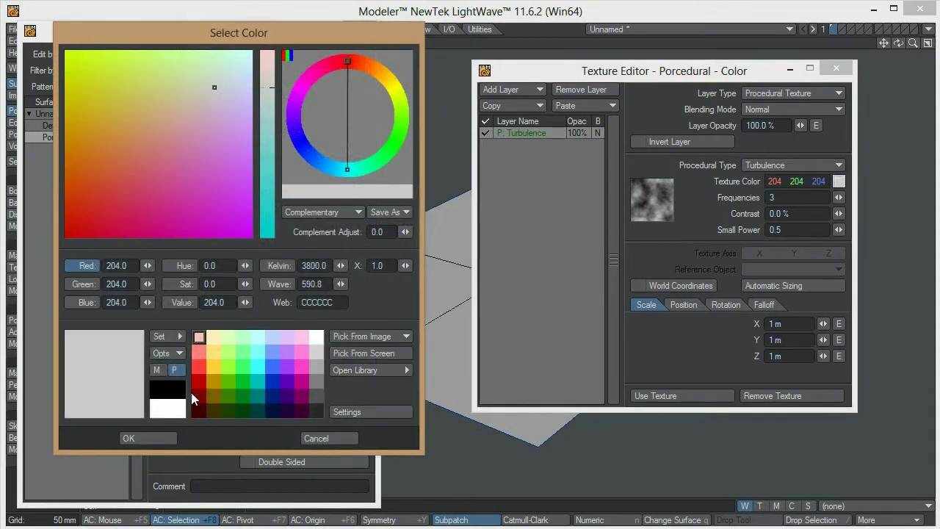
left_click(153, 396)
left_click(153, 437)
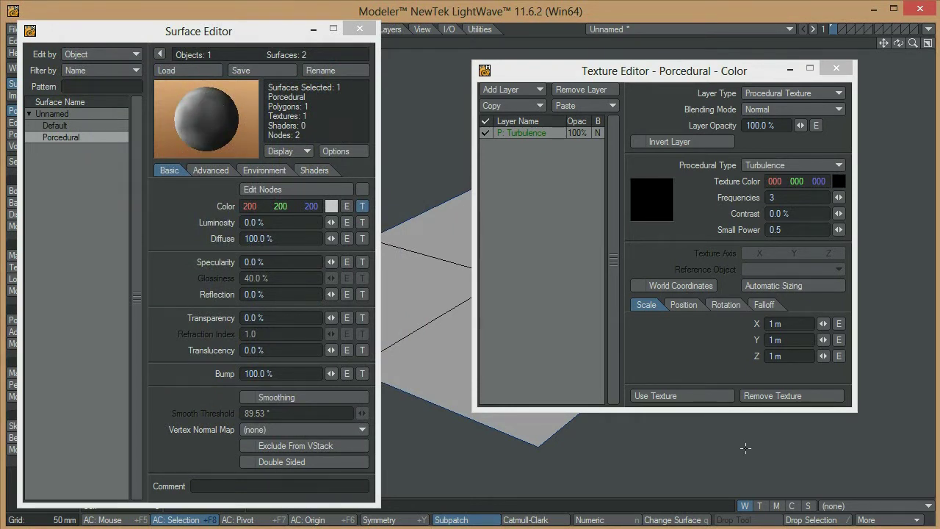
left_click(682, 396)
left_click(352, 32)
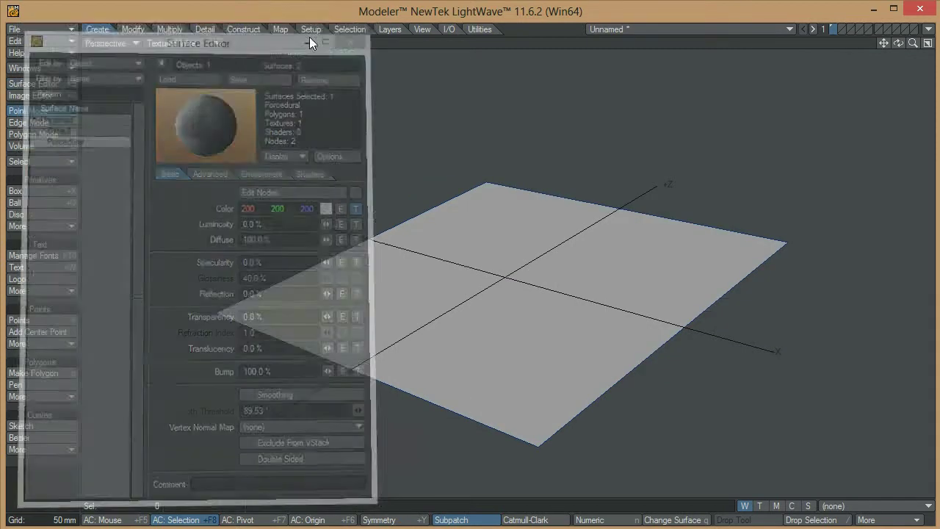
- Save the object as Procedural in the FOREST TUTORIAL folder and send it to Layout
left_click(65, 34)
left_click(44, 109)
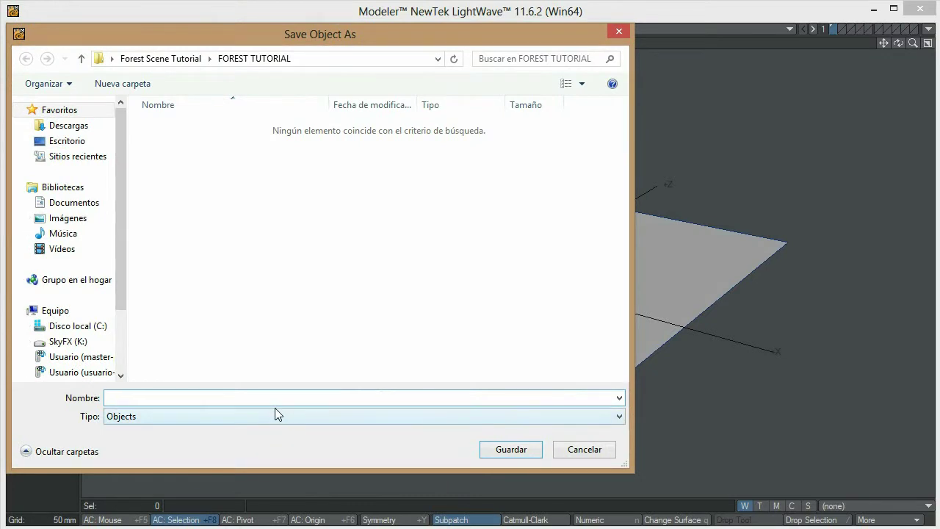
type("Procedural")
left_click(487, 449)
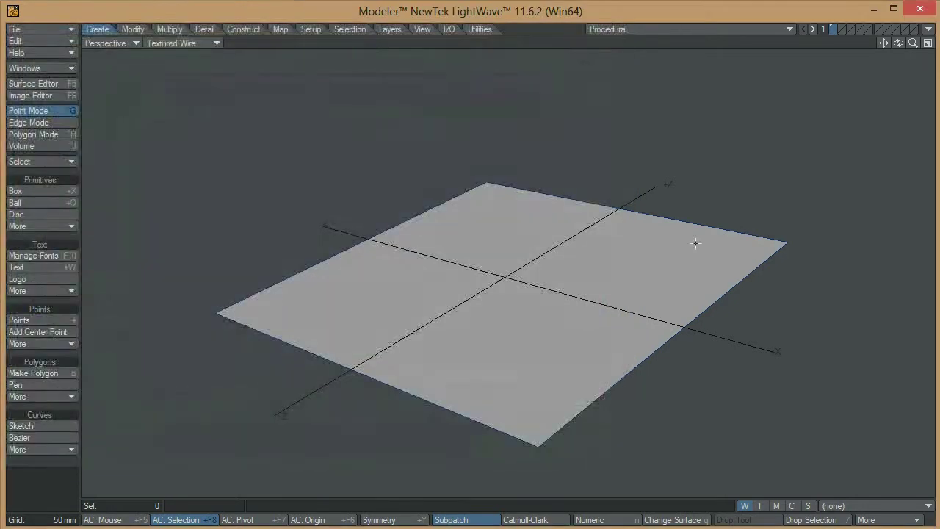
left_click(930, 29)
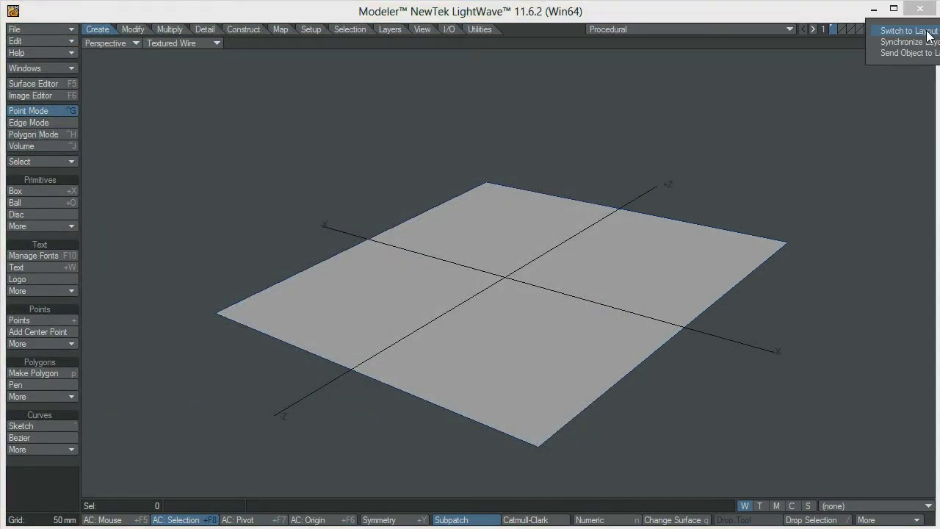
left_click(911, 53)
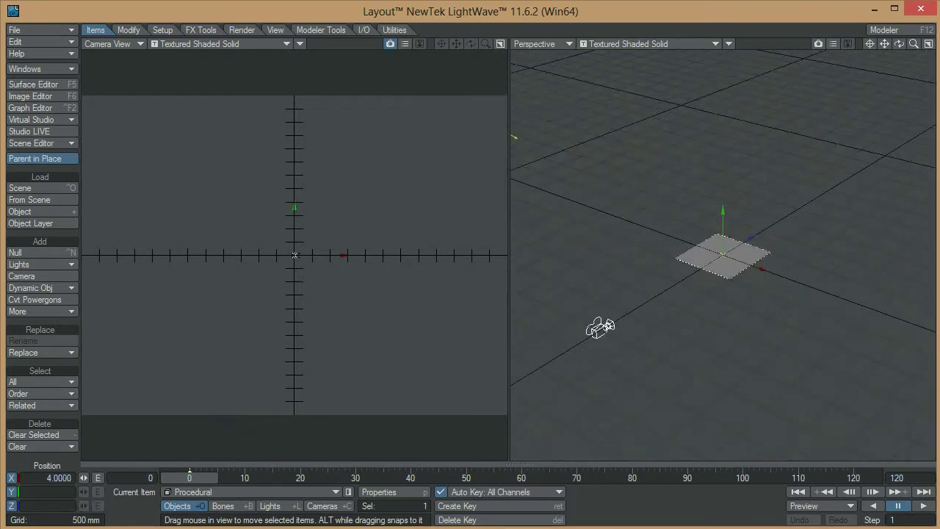
- Move the camera to the centre of the plane by setting its Z position to 0 m
left_click(608, 326)
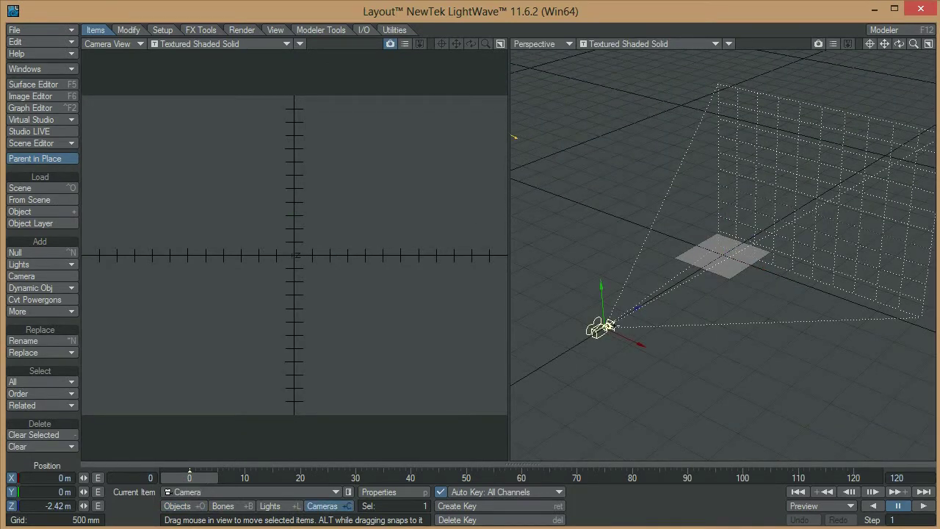
left_click(40, 504)
type("0")
key("Return")
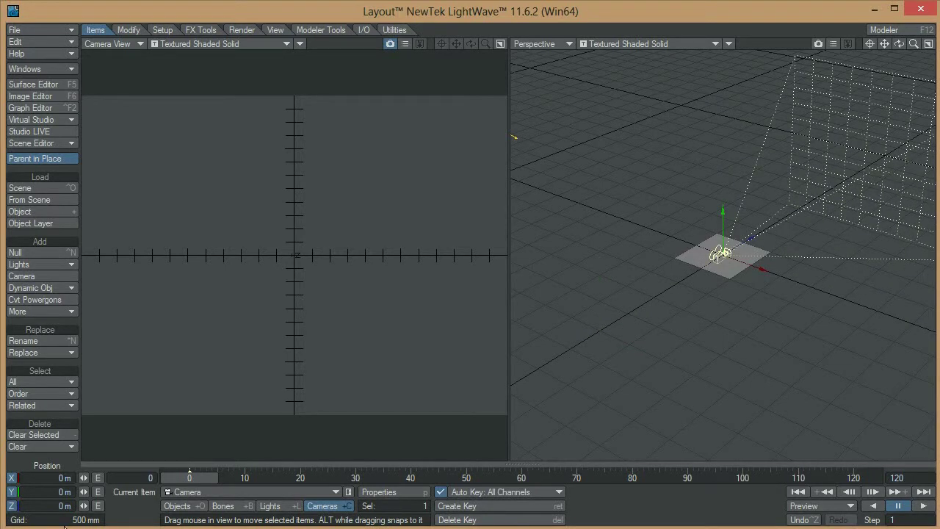
- Set the camera's pitch to 90° so it looks straight down, and create a motion key at frame 0
key("y")
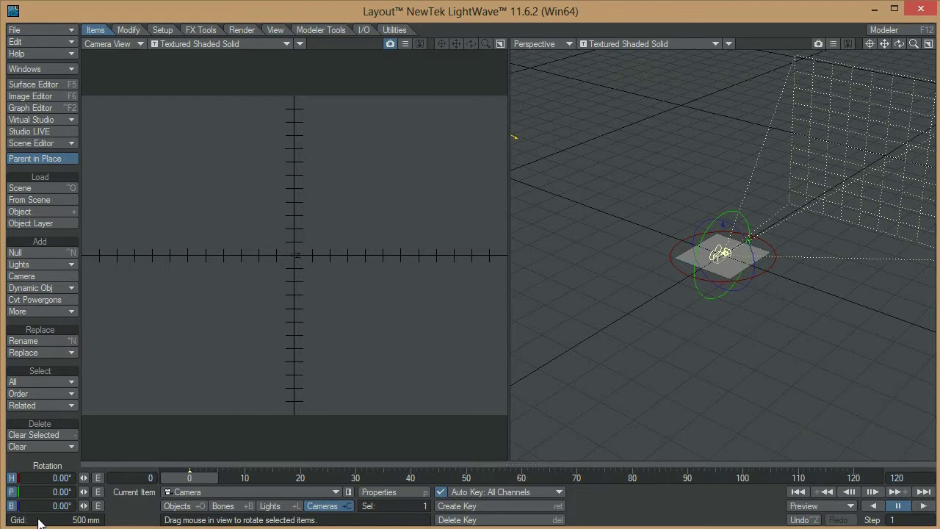
left_click(50, 492)
type("90")
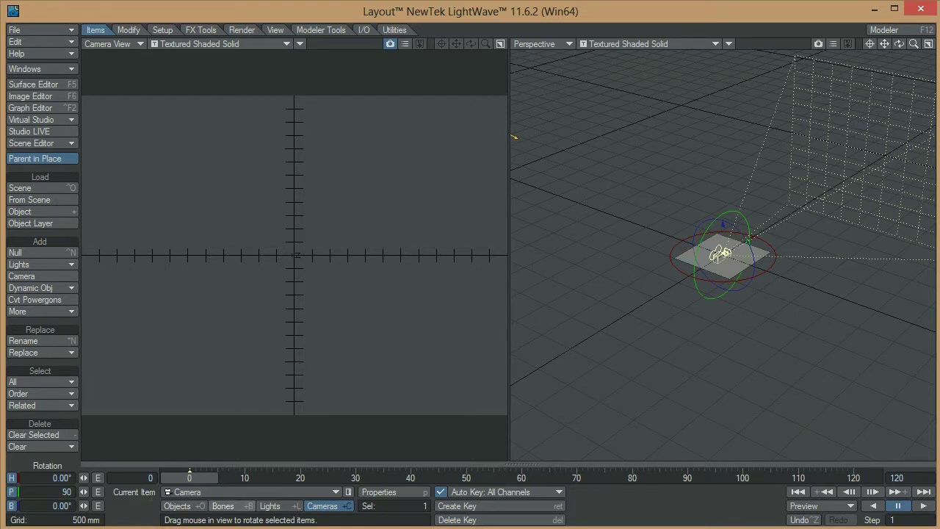
key("Tab")
key("Return")
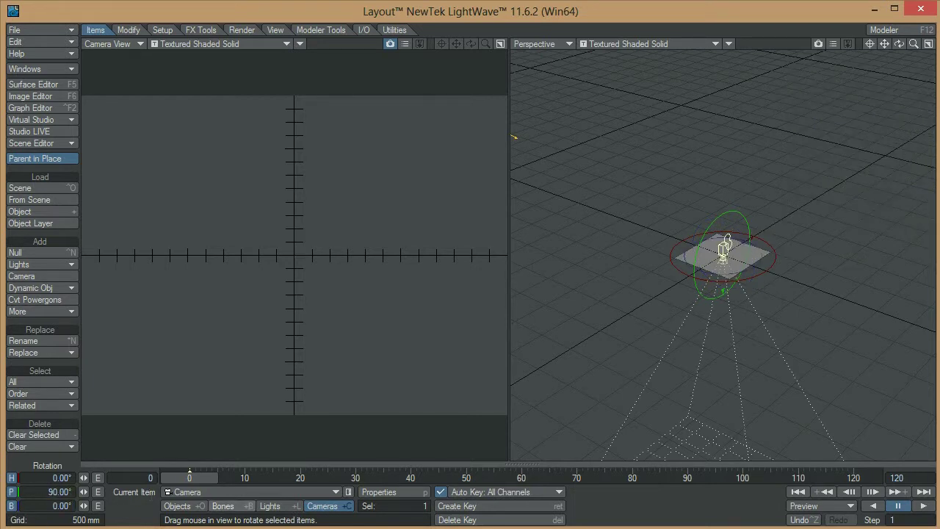
key("Return")
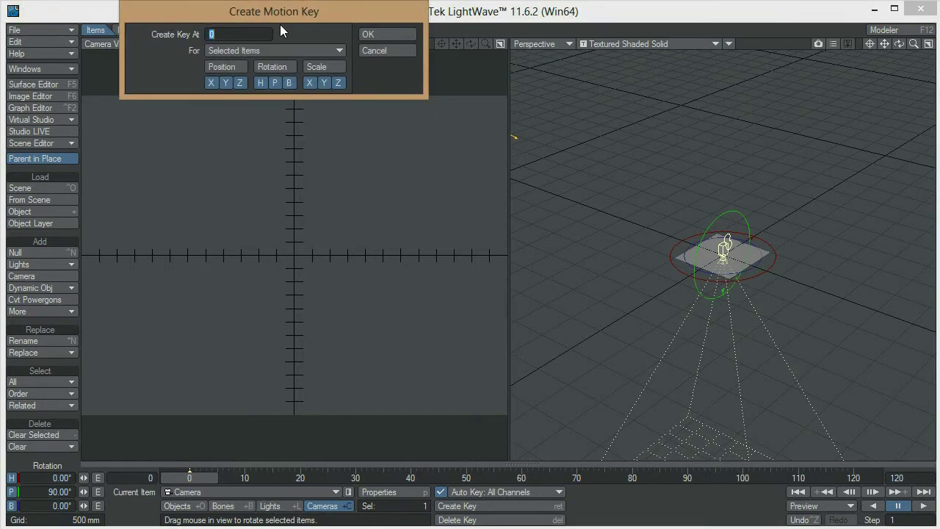
left_click(368, 34)
- Raise the camera to about 1.61 m above the plane and show the camera view in VPR mode
key("t")
left_click_drag(722, 212, 723, 103)
mouse_move(727, 136)
left_mouse_down()
mouse_move(726, 116)
mouse_move(727, 138)
left_mouse_up()
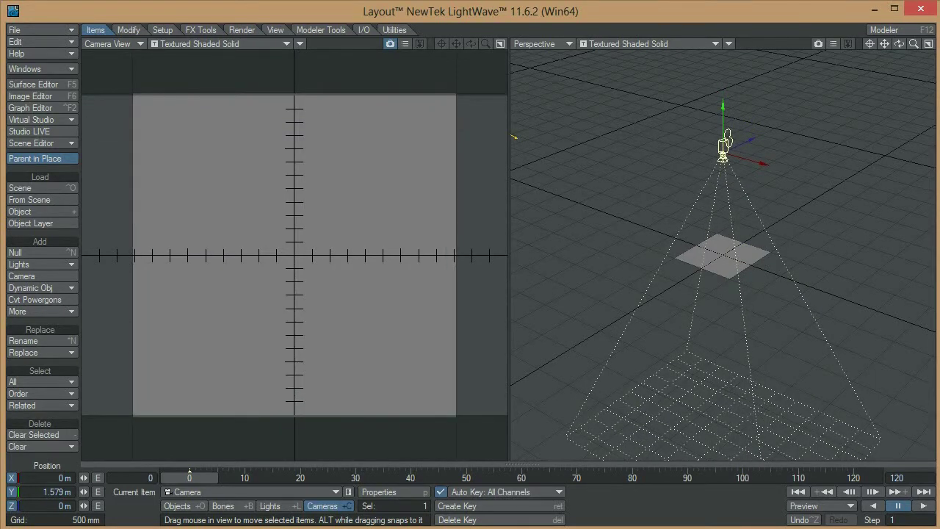
left_click_drag(727, 138, 727, 134)
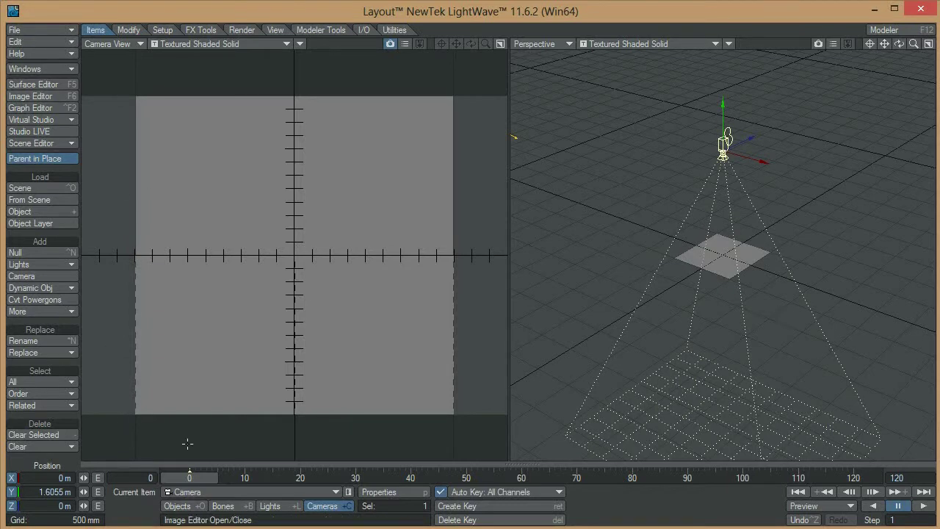
left_click(169, 45)
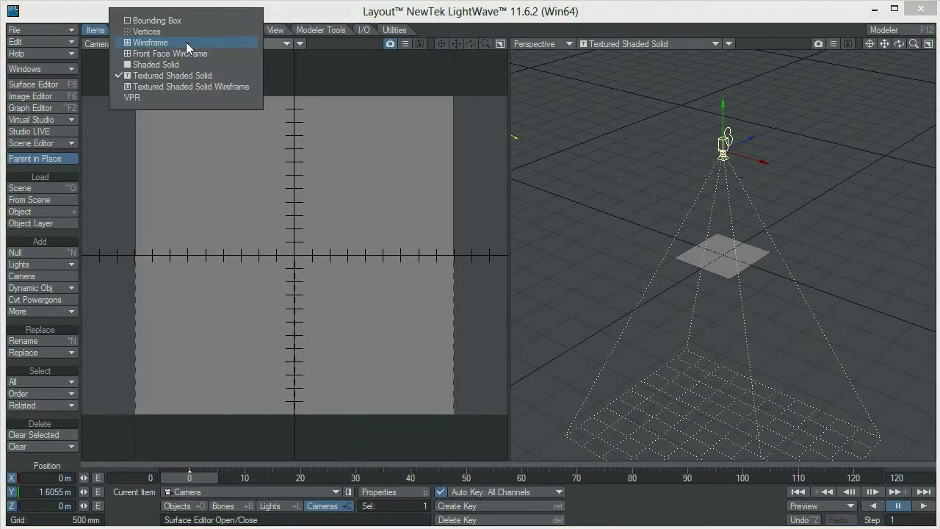
left_click(149, 94)
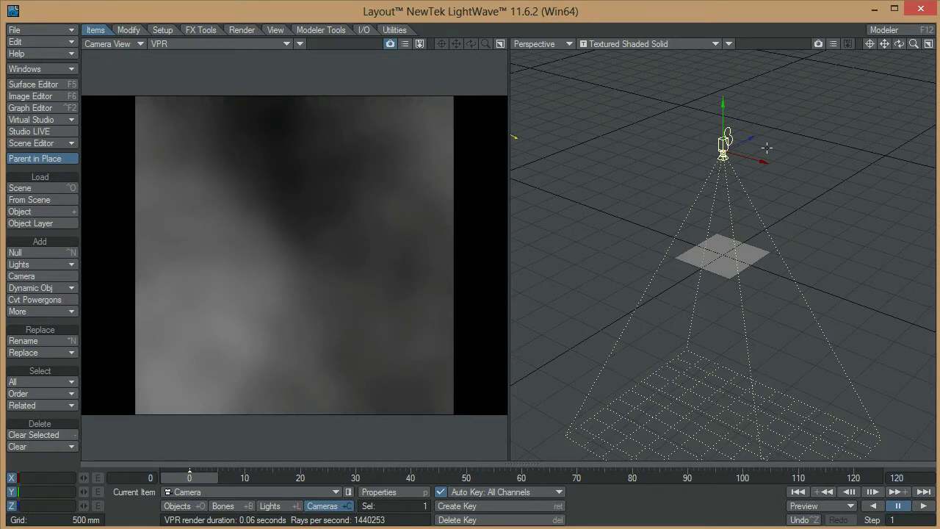
- Set the camera's render resolution to a width of 5000 and a height of 5000, and close the render settings
key("p")
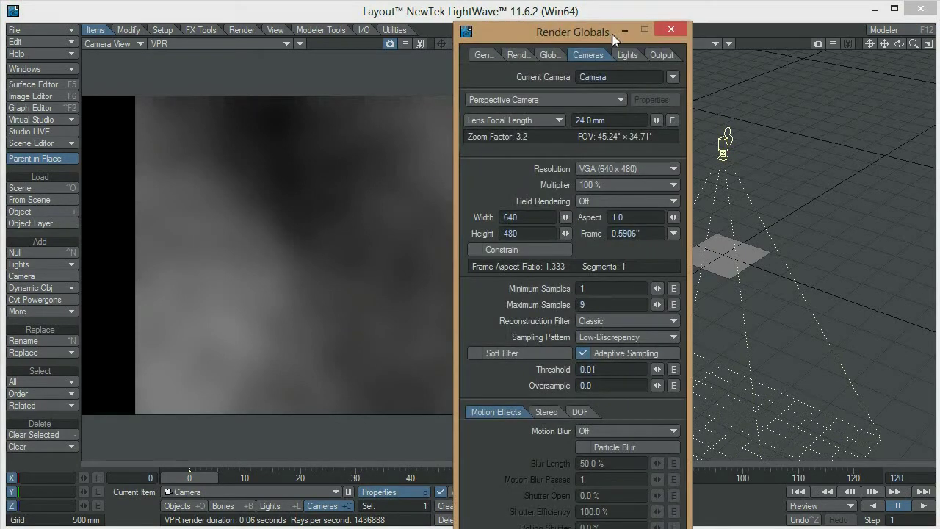
left_click_drag(613, 34, 617, 18)
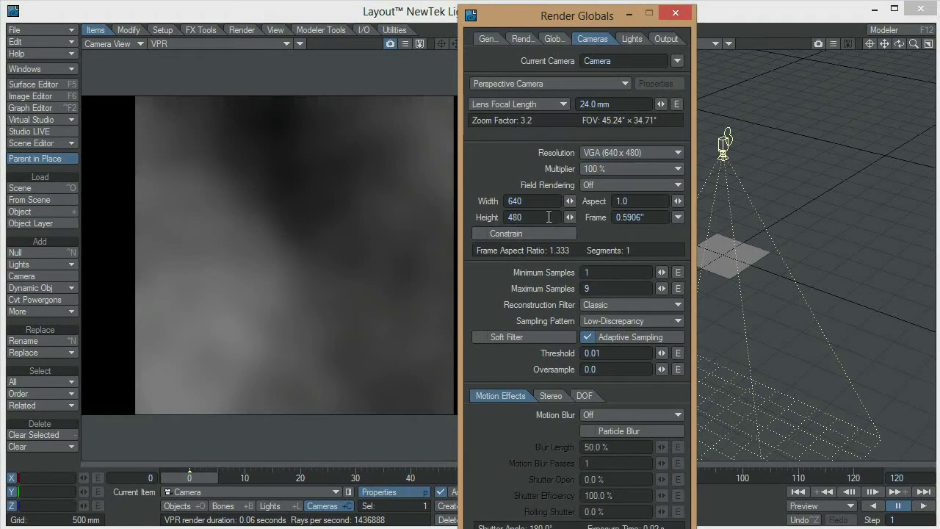
double_click(514, 200)
left_click_drag(602, 15, 696, 15)
type("5000")
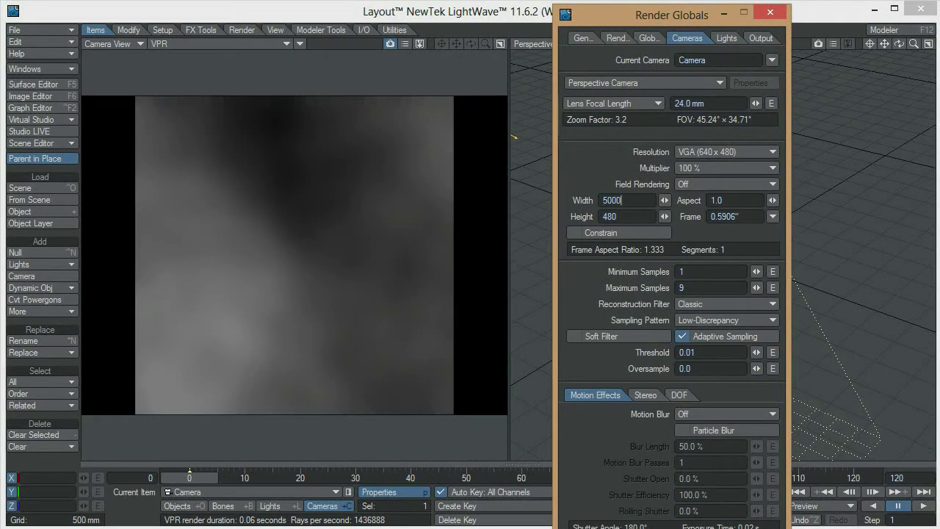
key("Tab")
type("5000")
key("Tab")
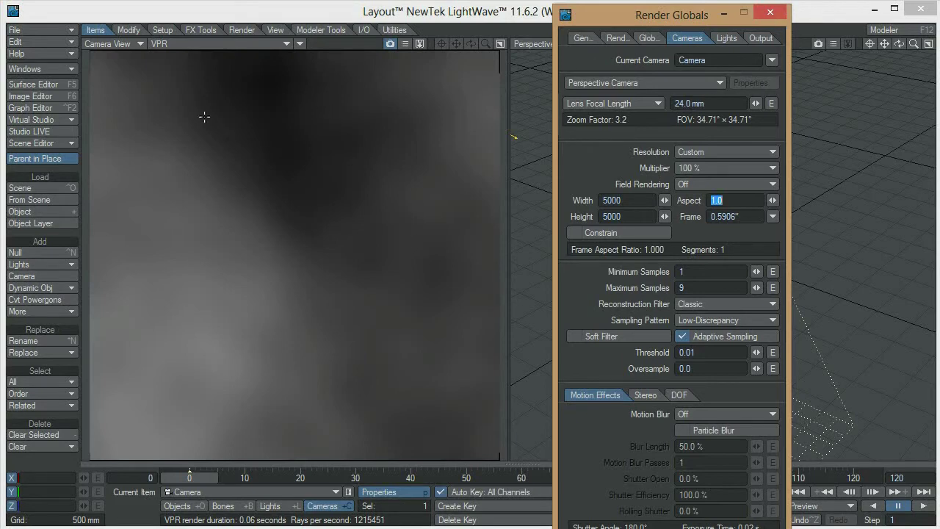
left_click(769, 12)
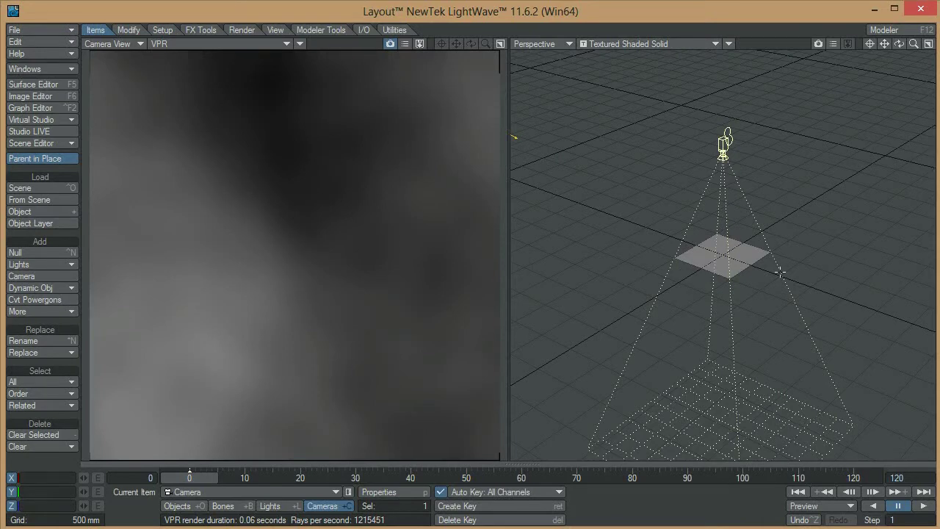
- Set the X, Y and Z scale of the turbulence texture on the plane's surface color to 0.5 m
key("F5")
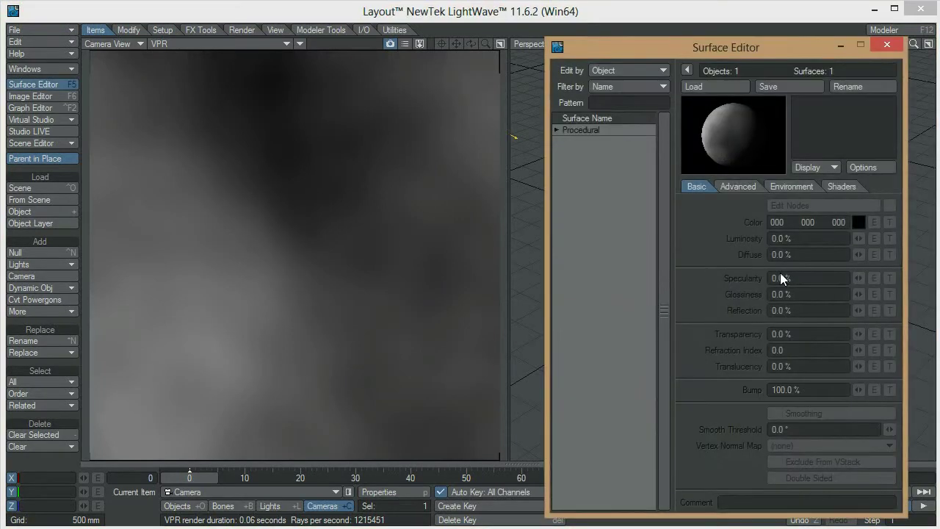
left_click(557, 129)
left_click(573, 140)
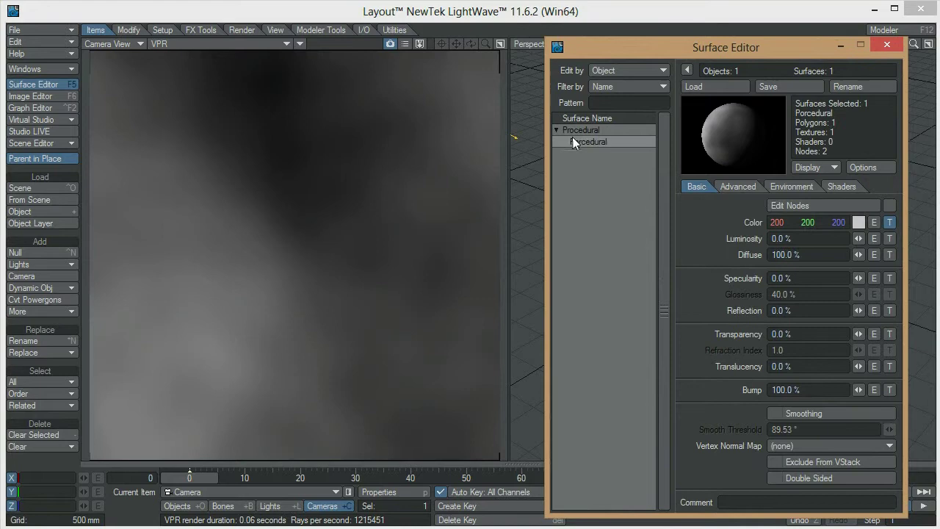
left_click(890, 222)
left_click_drag(747, 69, 780, 62)
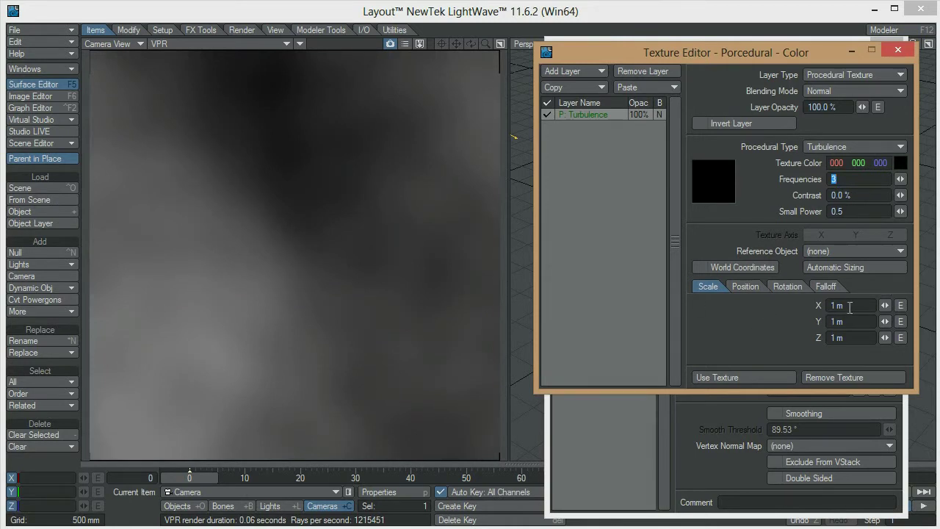
left_click_drag(849, 306, 790, 304)
type("0.5")
key("Tab")
type("0.5")
key("Tab")
type("0.5")
key("Tab")
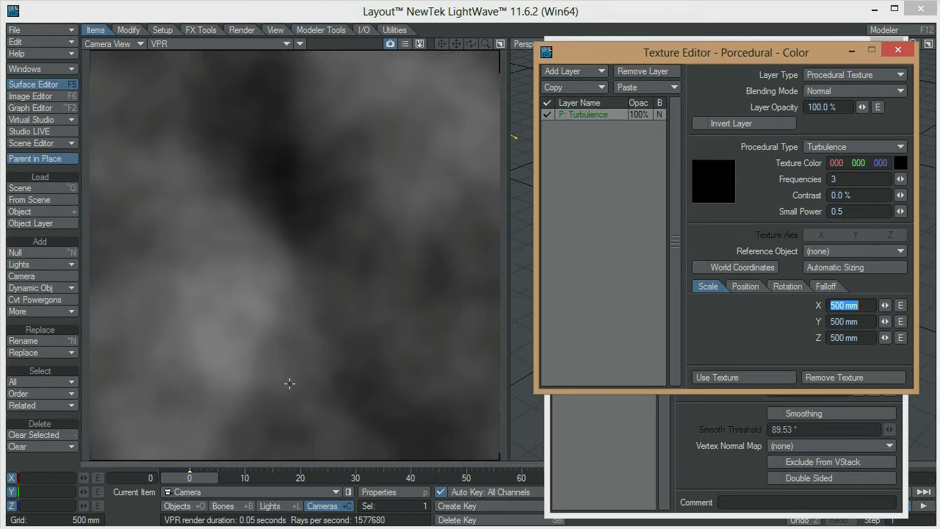
- Shift the turbulence texture to a Z position of about 585 mm, and render the current frame
left_click(744, 289)
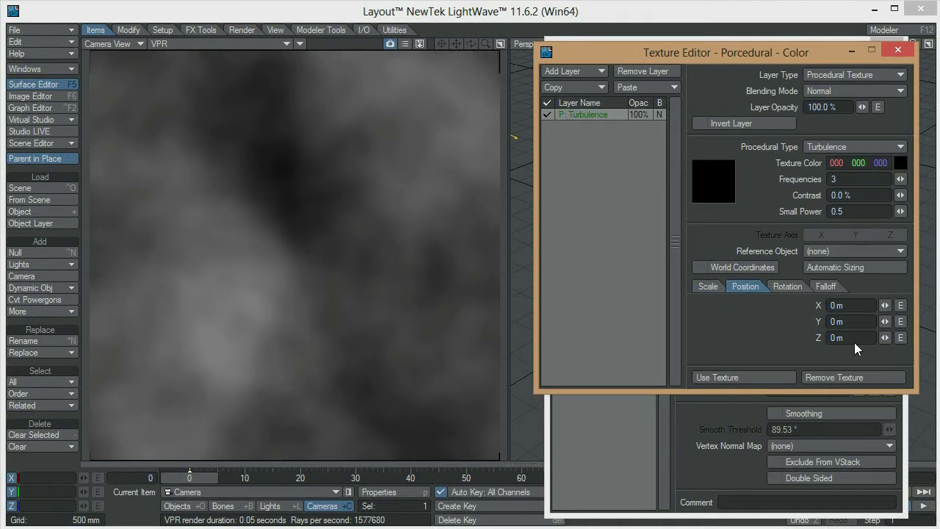
left_click_drag(885, 337, 889, 337)
left_click_drag(885, 337, 861, 337)
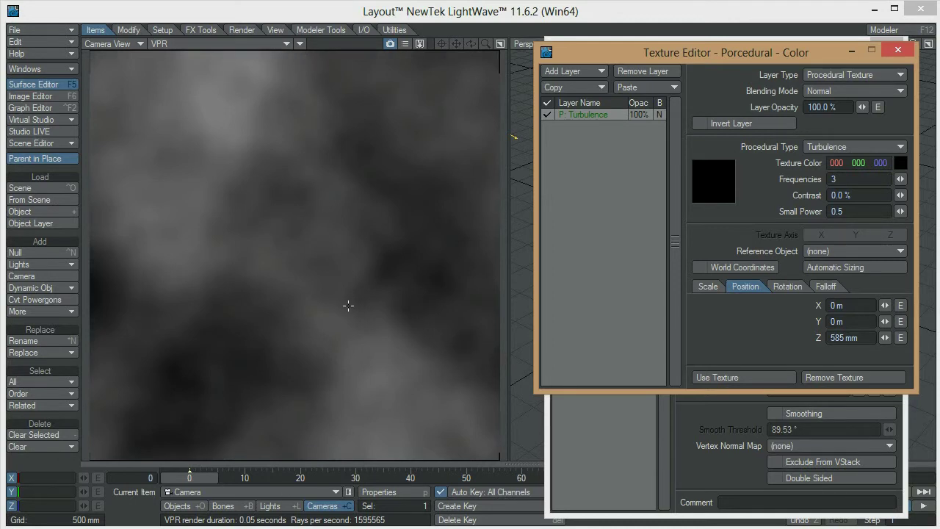
left_click(899, 50)
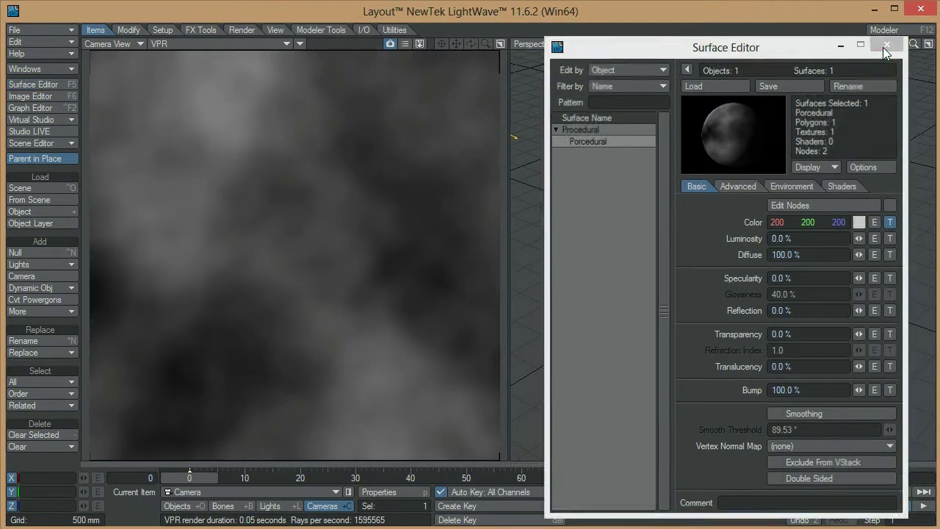
left_click(885, 47)
key("F9")
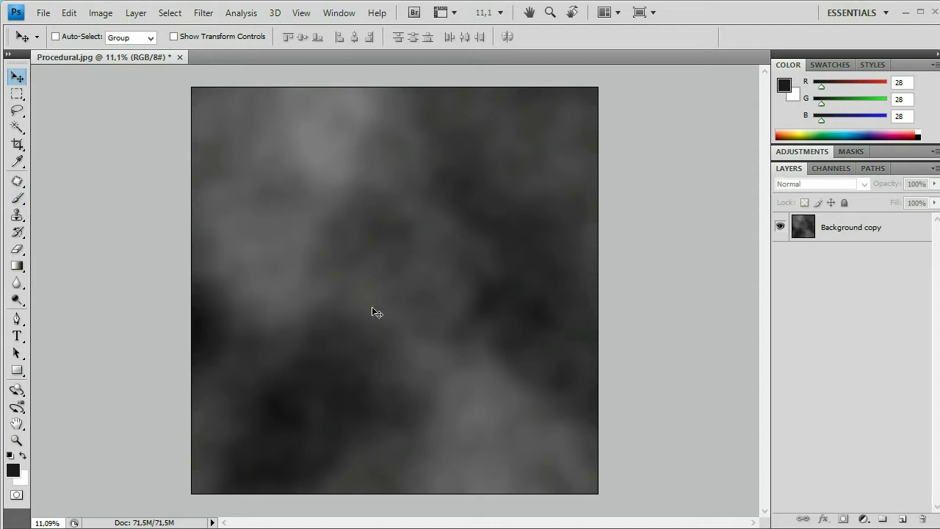
- In Photoshop, select the Background copy layer and sample a dark grey (RGB 20) at the image's left edge as the brush color
left_click(18, 199)
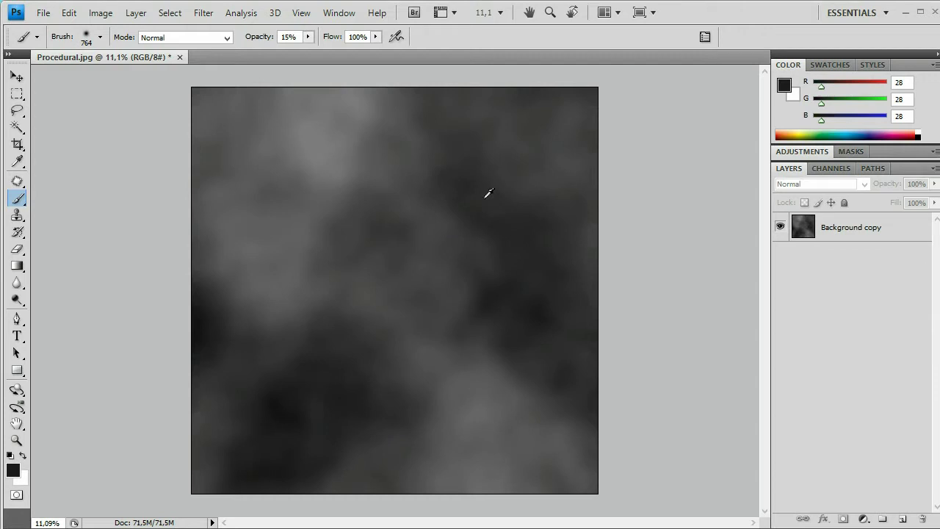
key("alt")
key("Escape")
left_click(202, 323, "alt")
left_click(863, 228)
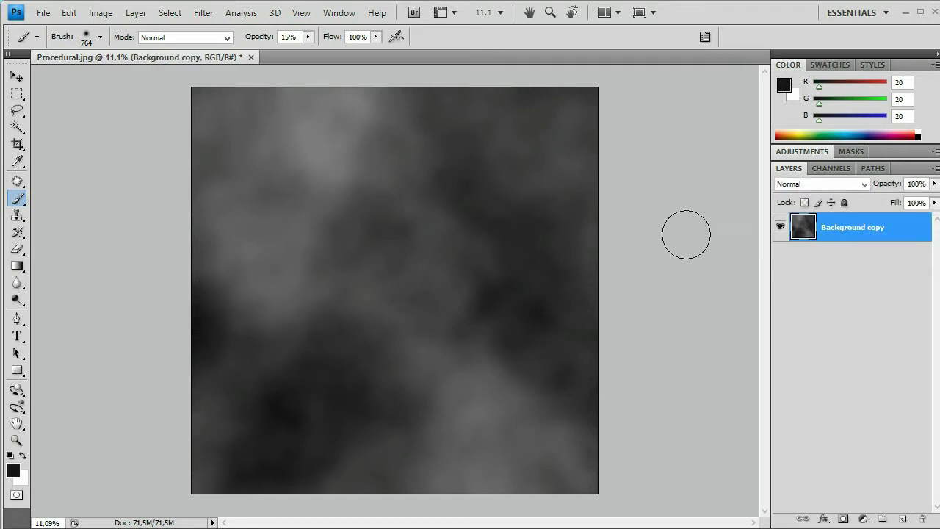
left_click_drag(204, 321, 189, 321)
left_click(205, 311, "alt")
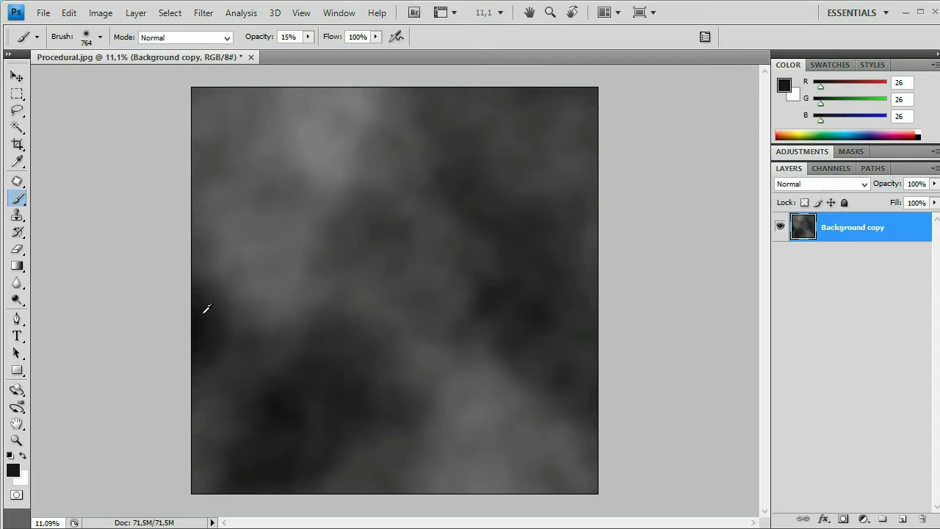
left_click(204, 321, "alt")
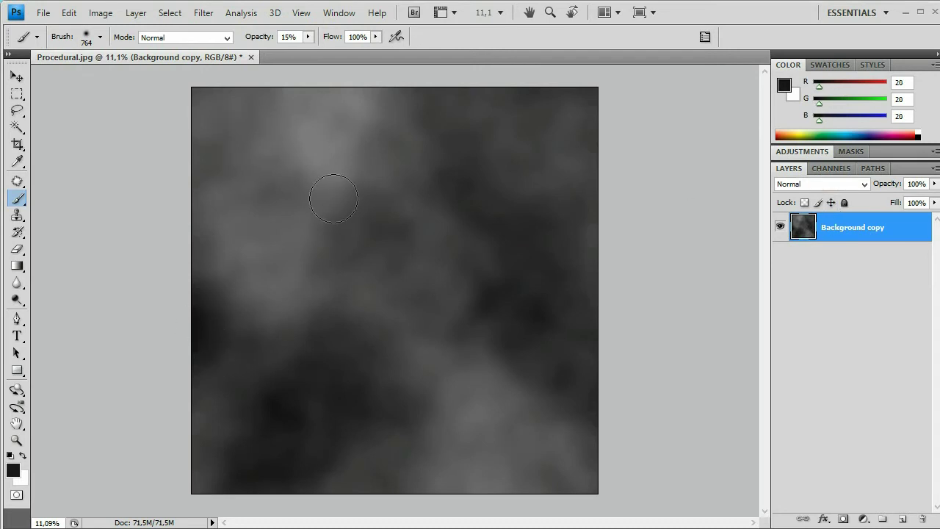
- Paint a dark curved band from the image's top edge down to its right edge with a 600 px brush at 40% opacity
left_click(102, 40)
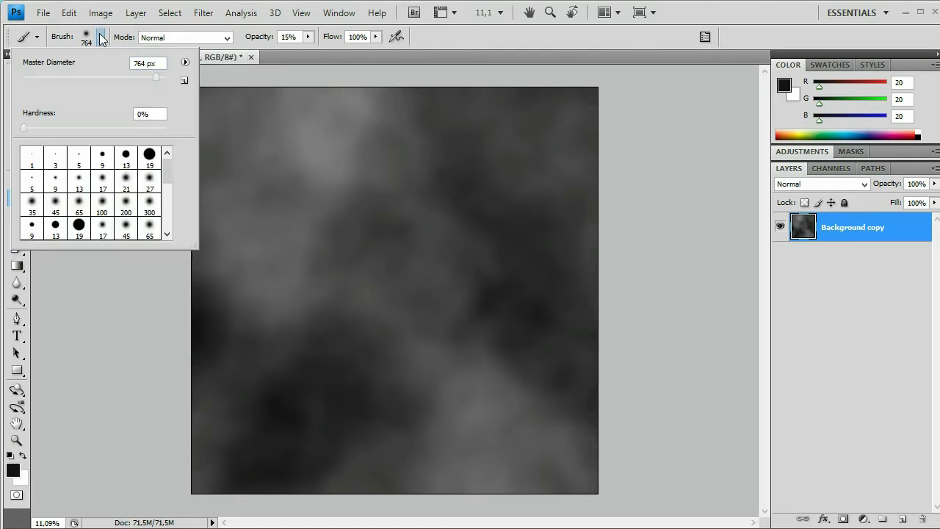
left_click_drag(145, 64, 133, 63)
type("600")
left_click(427, 34)
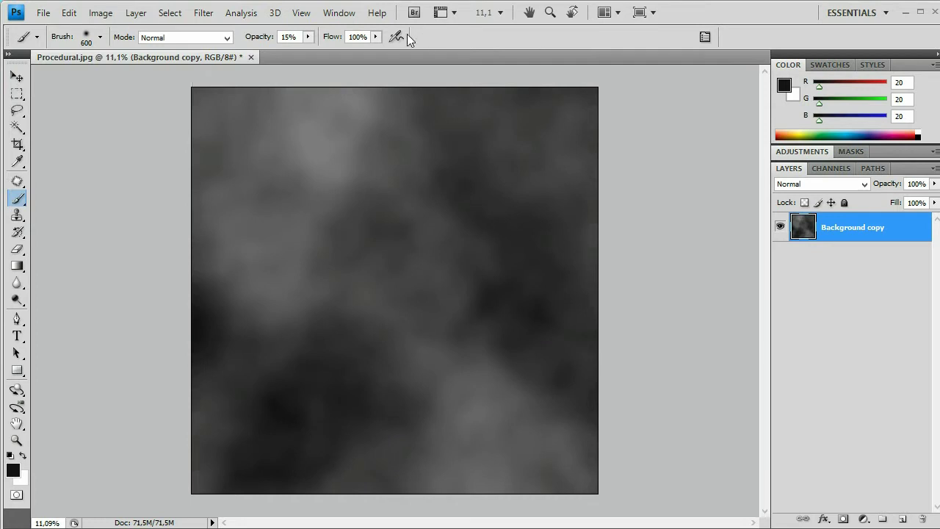
left_click(307, 40)
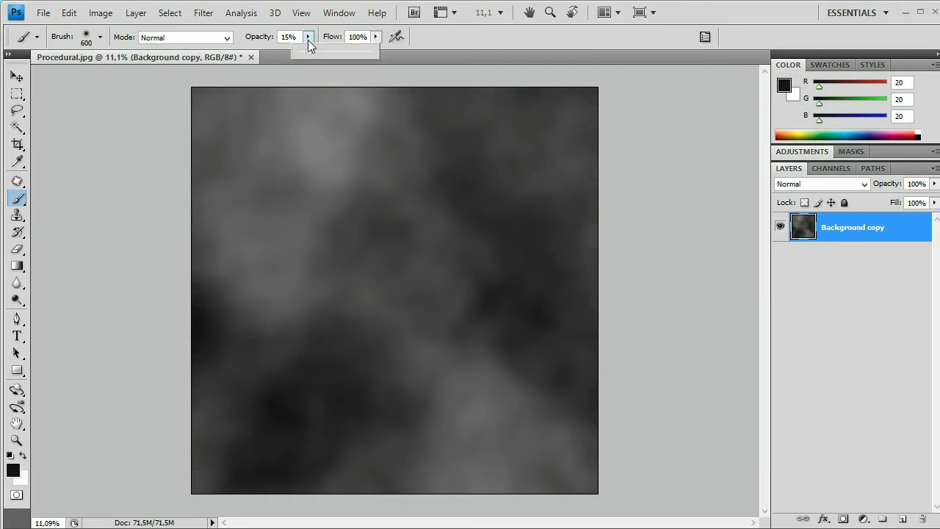
left_click_drag(326, 53, 328, 54)
left_click(654, 135)
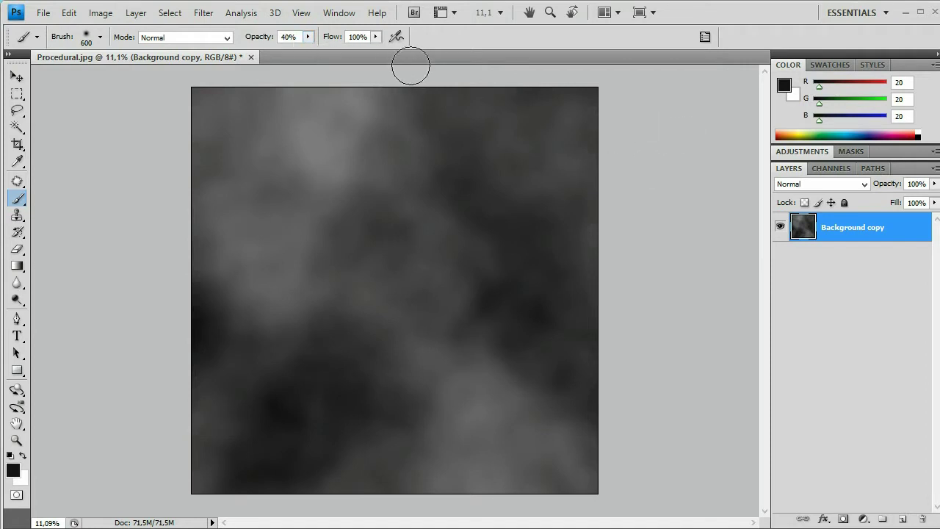
mouse_move(418, 69)
left_mouse_down()
mouse_move(440, 160)
mouse_move(498, 225)
mouse_move(504, 266)
mouse_move(490, 328)
mouse_move(515, 373)
mouse_move(613, 424)
left_mouse_up()
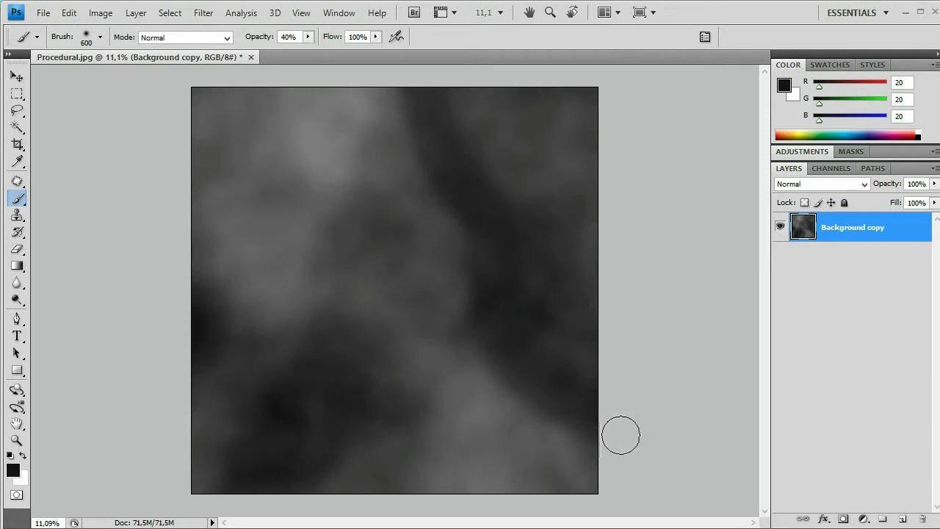
mouse_move(497, 312)
left_mouse_down()
mouse_move(485, 235)
mouse_move(446, 160)
mouse_move(426, 77)
left_mouse_up()
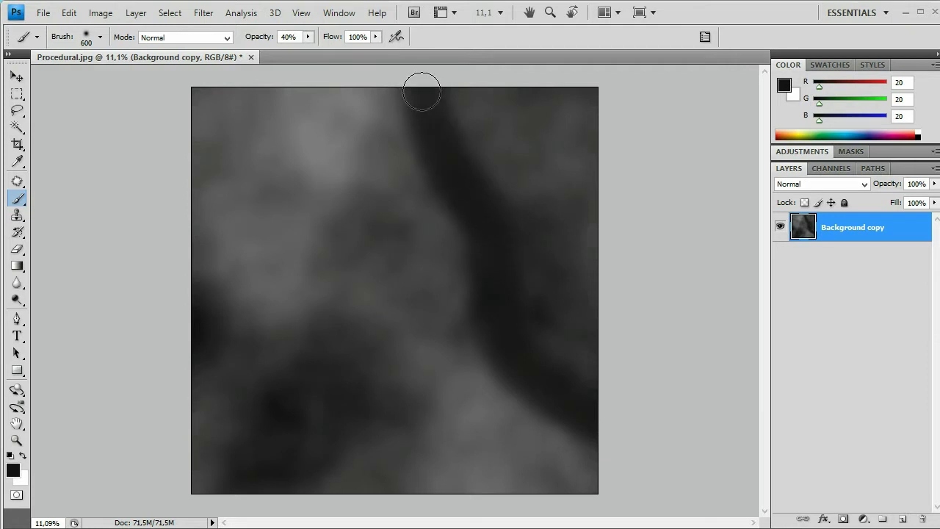
- Sample a dark grey (RGB 26) near the image's bottom edge and paint over the lower-left area to darken it evenly
left_click(243, 478, "alt")
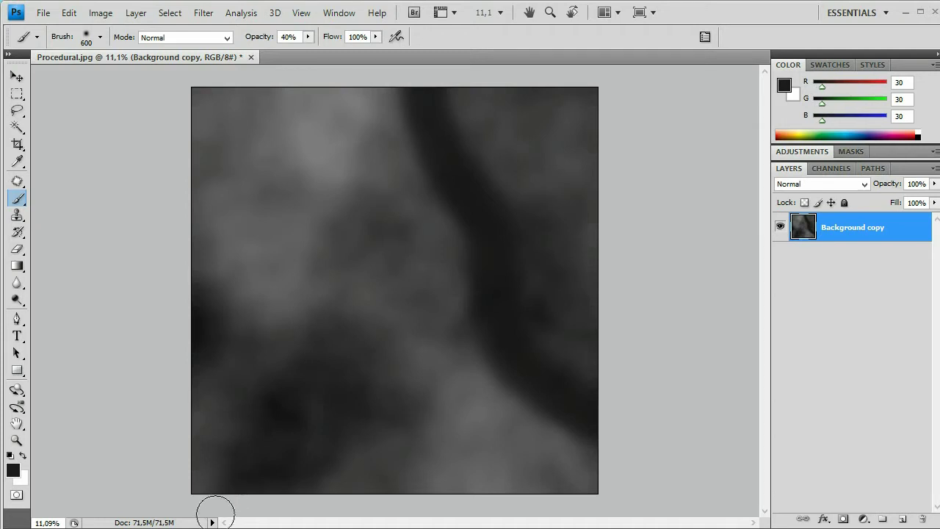
left_click(279, 464, "alt")
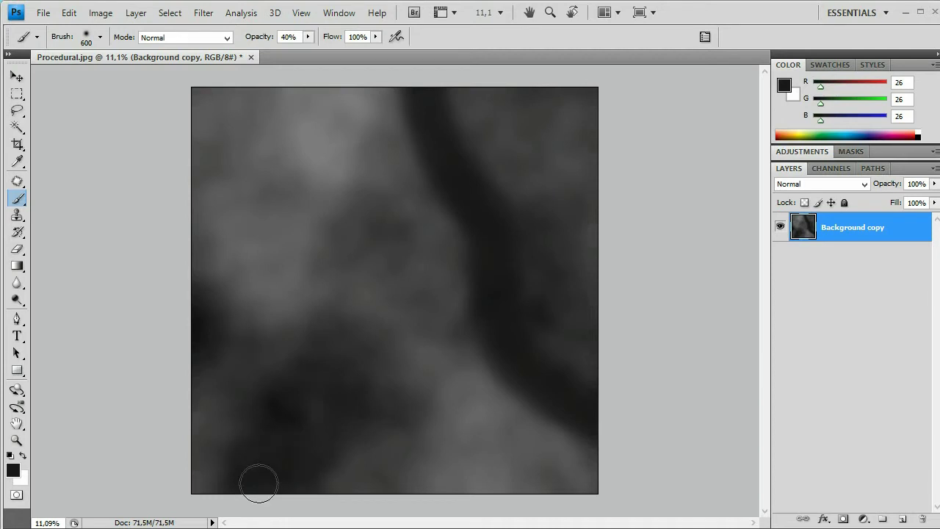
left_click_drag(264, 413, 291, 486)
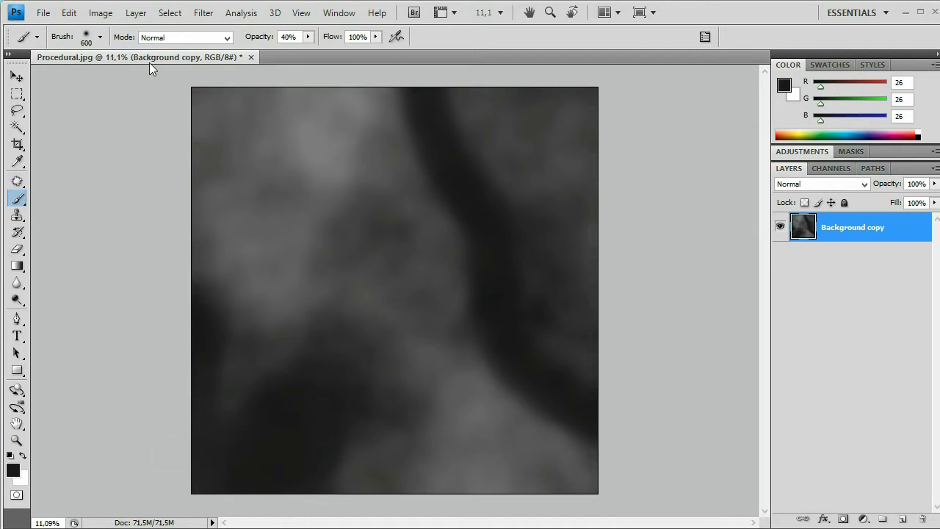
- Soften the edges of the painted dark band with brush strokes at 15% opacity
left_click(18, 195)
left_click_drag(441, 76, 426, 88)
left_click_drag(439, 165, 426, 118)
left_click_drag(308, 38, 291, 58)
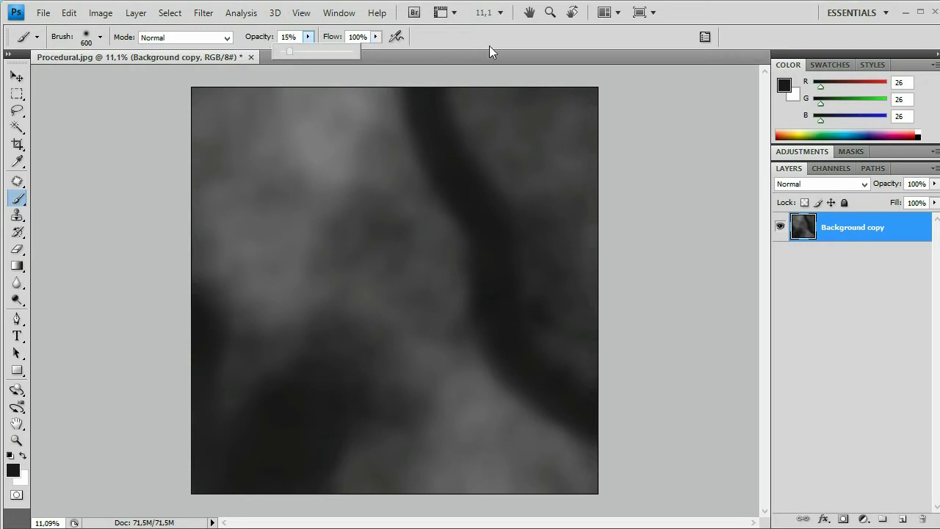
mouse_move(446, 74)
left_mouse_down()
mouse_move(497, 184)
mouse_move(526, 312)
mouse_move(607, 384)
mouse_move(460, 111)
mouse_move(560, 369)
mouse_move(506, 213)
mouse_move(451, 98)
mouse_move(509, 210)
mouse_move(529, 330)
mouse_move(604, 386)
mouse_move(594, 445)
mouse_move(526, 405)
mouse_move(466, 311)
mouse_move(445, 210)
mouse_move(392, 83)
mouse_move(502, 406)
mouse_move(598, 467)
mouse_move(475, 357)
mouse_move(456, 233)
mouse_move(399, 88)
mouse_move(374, 73)
left_mouse_up()
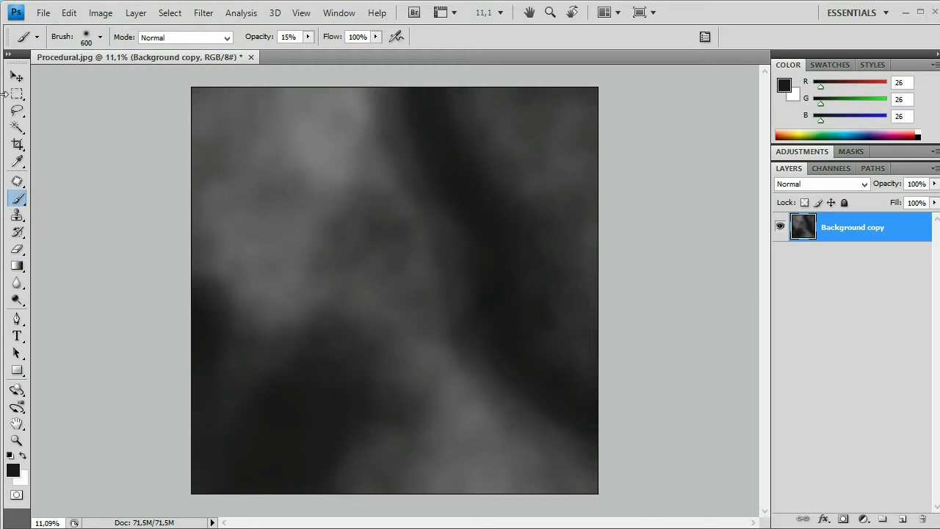
- Increase the image contrast with a slight S-shaped Curves adjustment, lowering the shadows and raising input 189 to output 197
left_click(101, 12)
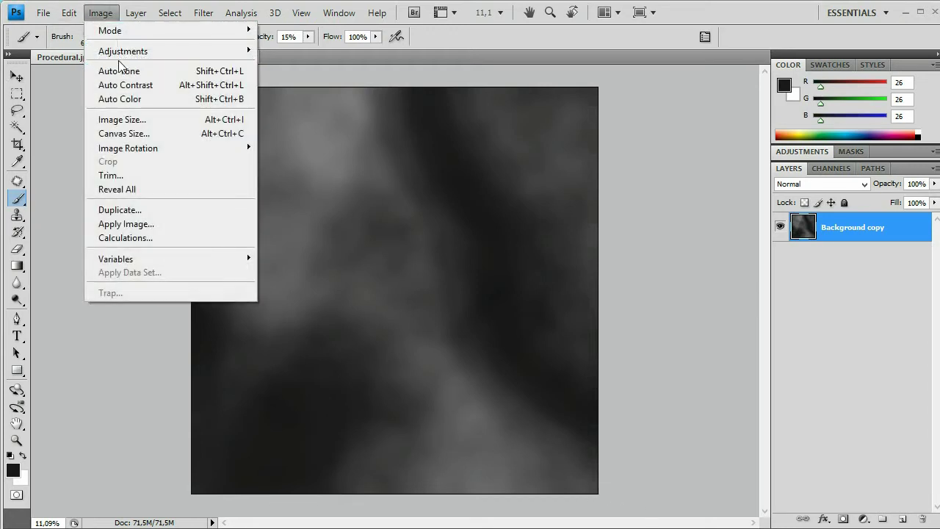
mouse_move(122, 51)
left_click(323, 74)
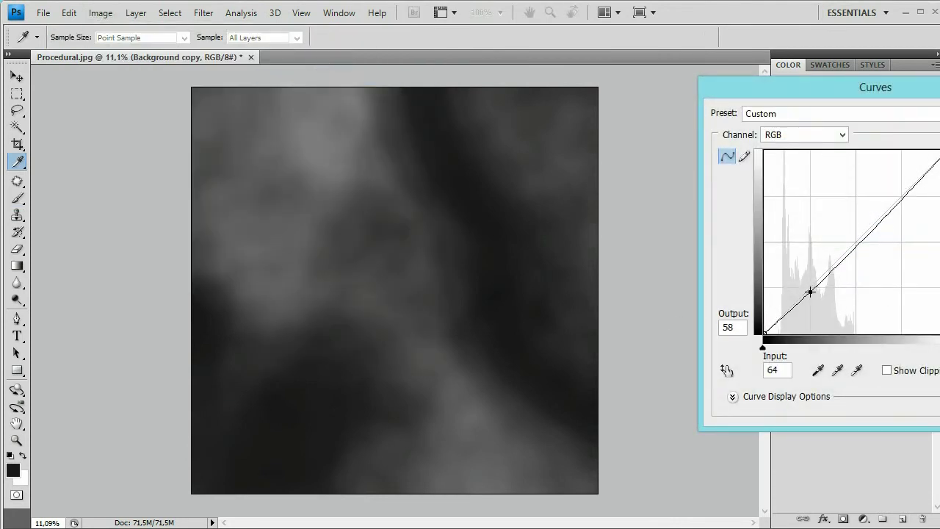
left_click_drag(813, 286, 812, 294)
left_click_drag(907, 197, 900, 191)
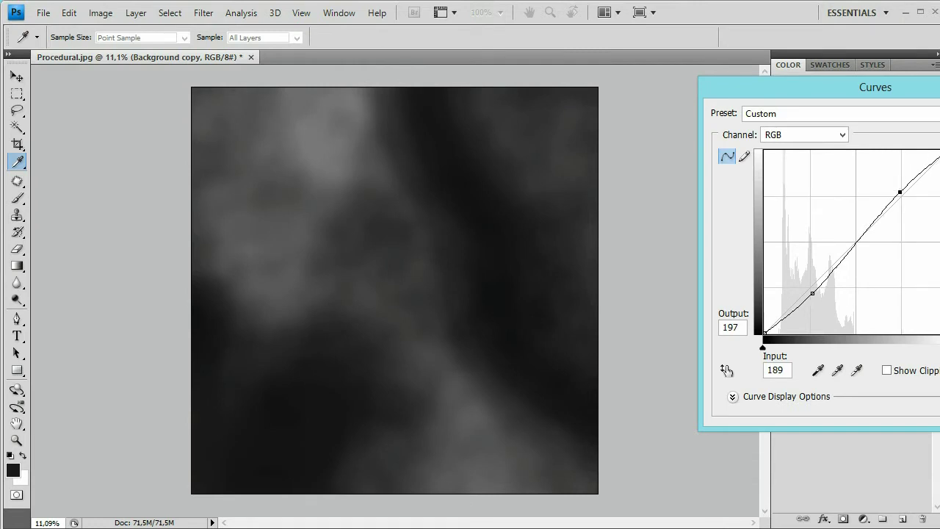
key("Return")
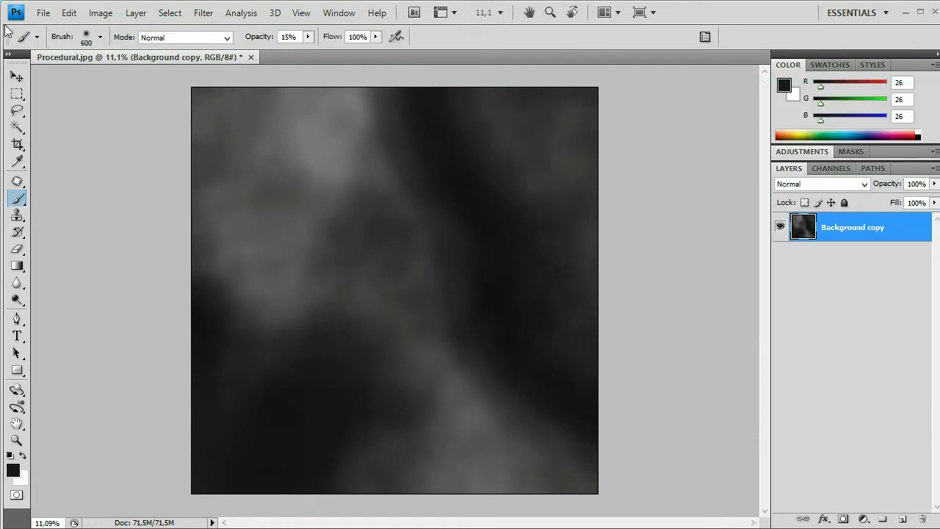
- Apply a Gaussian Blur with a radius of 2 pixels to the Background copy layer
left_click(195, 14)
mouse_move(286, 136)
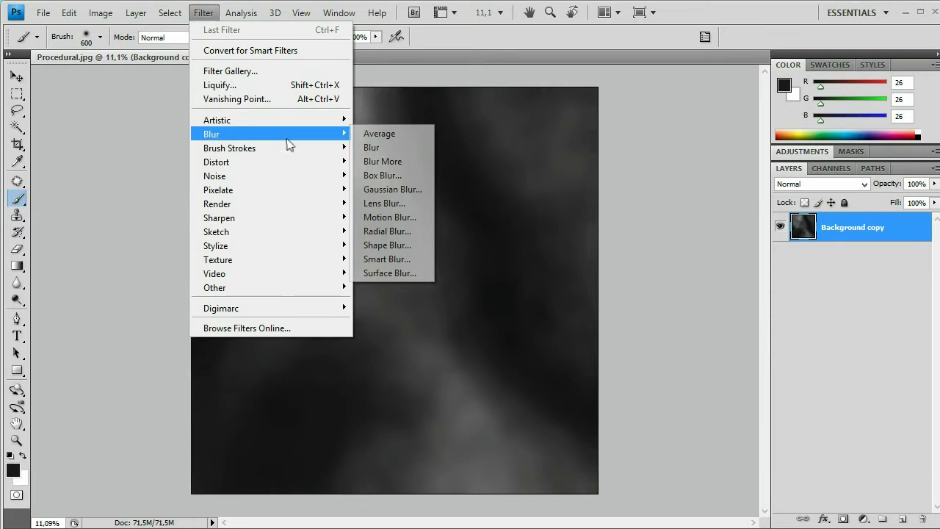
left_click(393, 190)
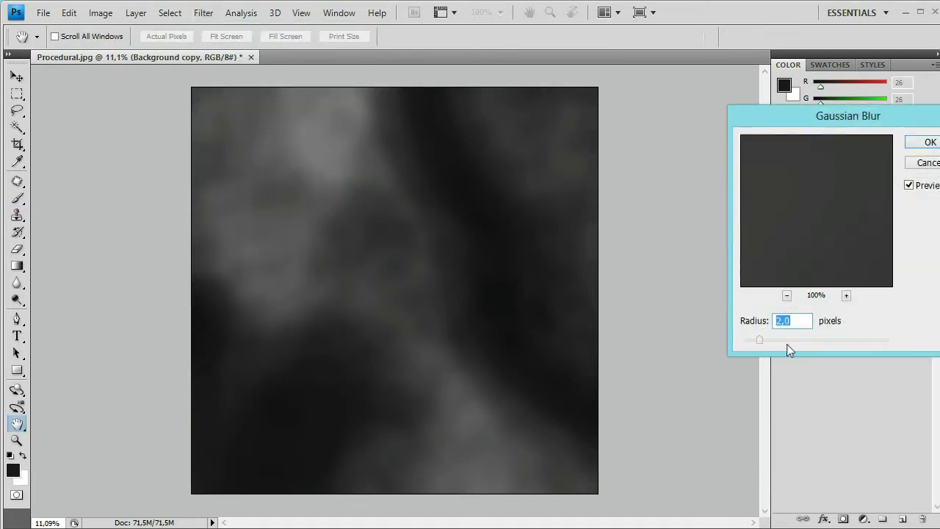
left_click(927, 143)
key("b")
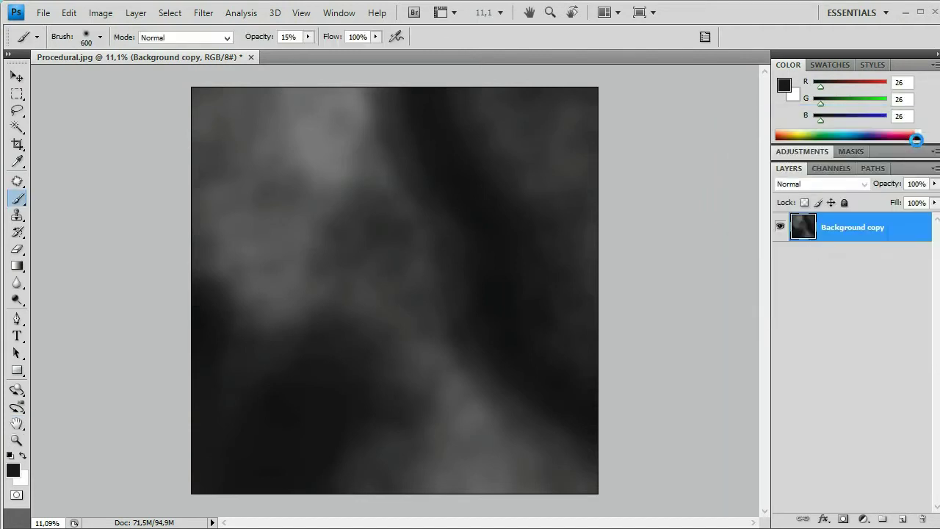
- Save the retouched image as a JPEG copy named Displacement.jpg in the Images folder at quality 12 (Maximum), Baseline Standard
left_click(16, 78)
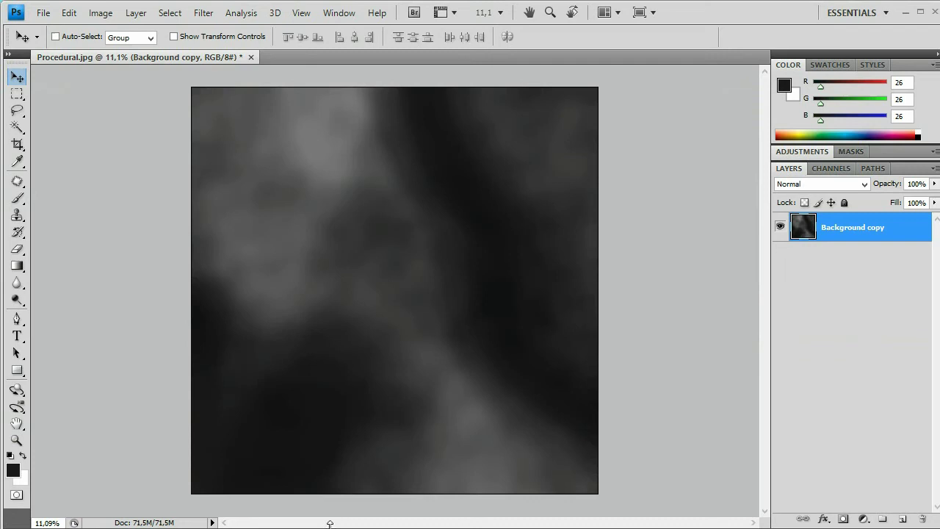
left_click(44, 12)
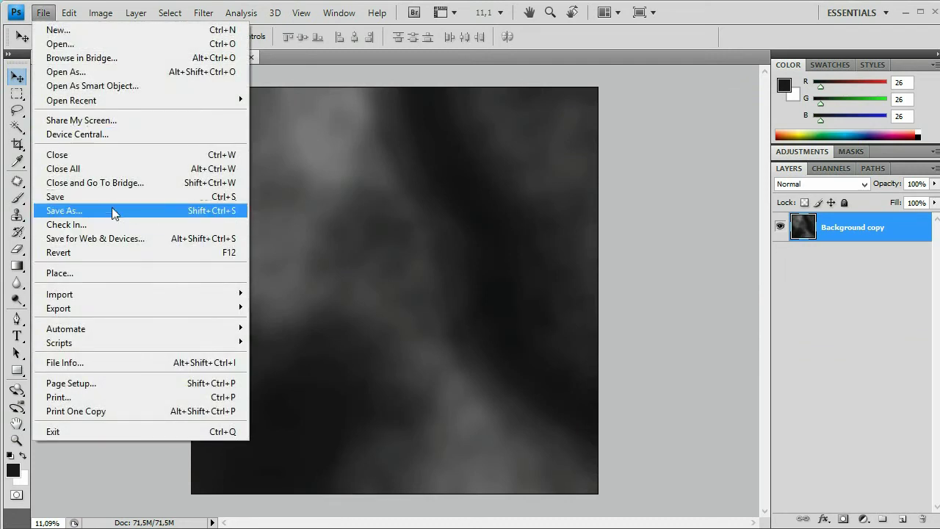
left_click(113, 212)
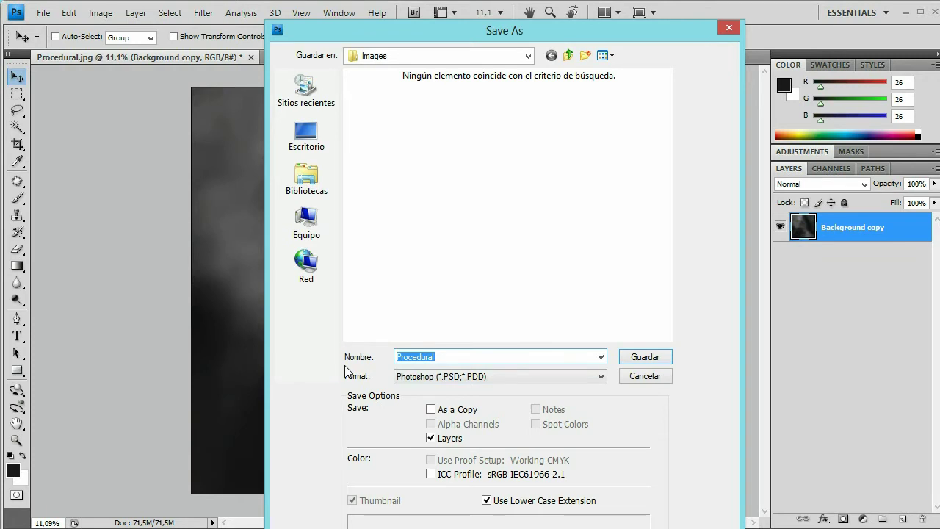
type("Displacement")
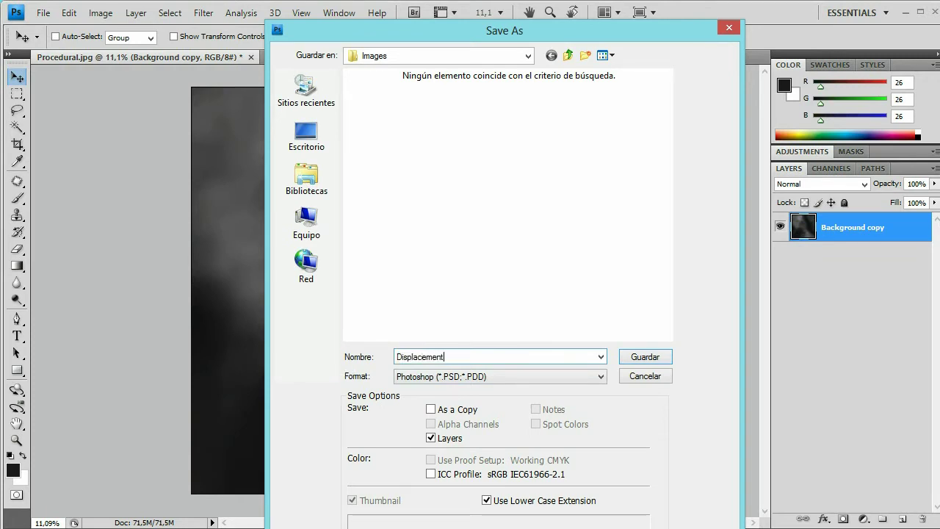
left_click(455, 378)
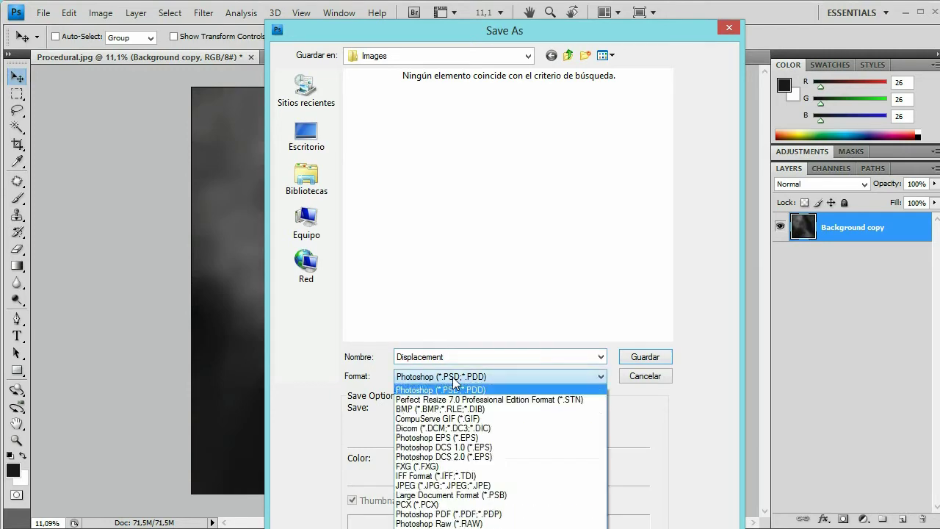
left_click(424, 486)
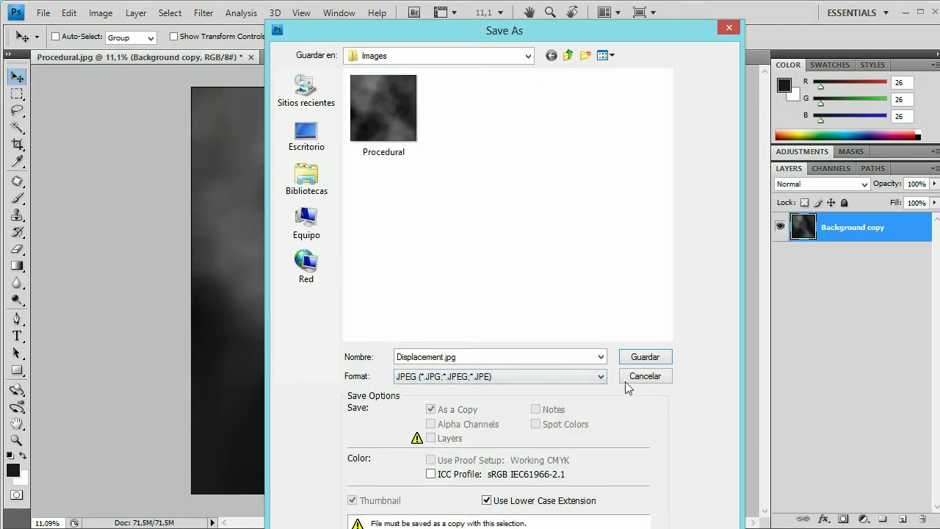
left_click(649, 359)
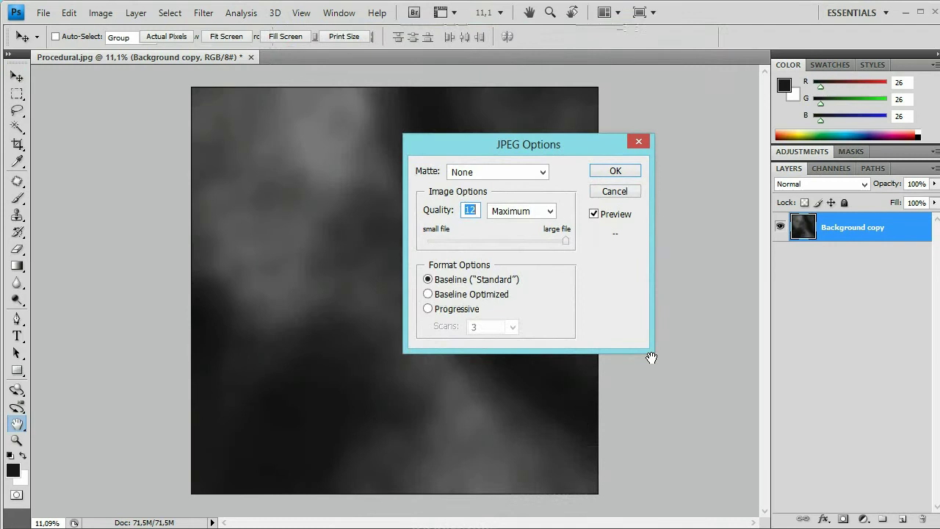
left_click(621, 171)
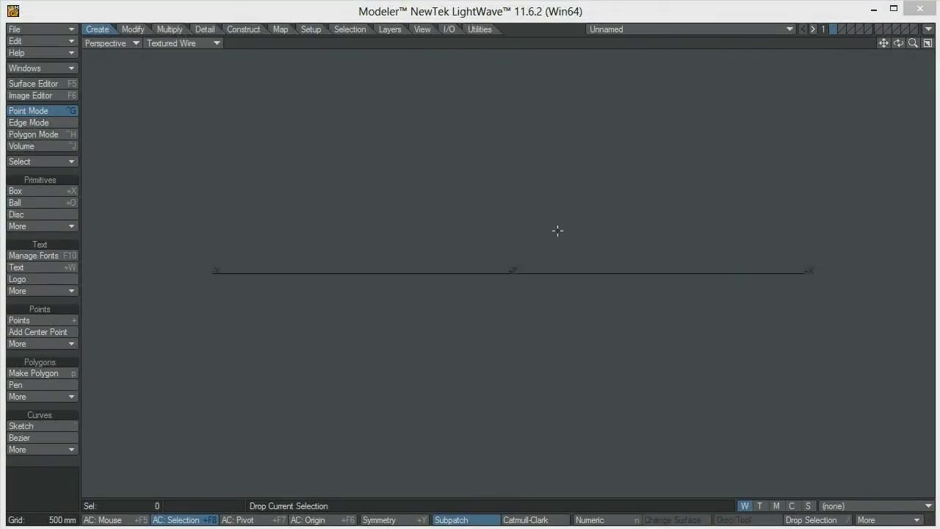
- In LightWave Modeler, create a flat box primitive 1 km wide, 0 m high and 1 km deep, centred at the origin
left_click_drag(600, 210, 497, 278, "alt")
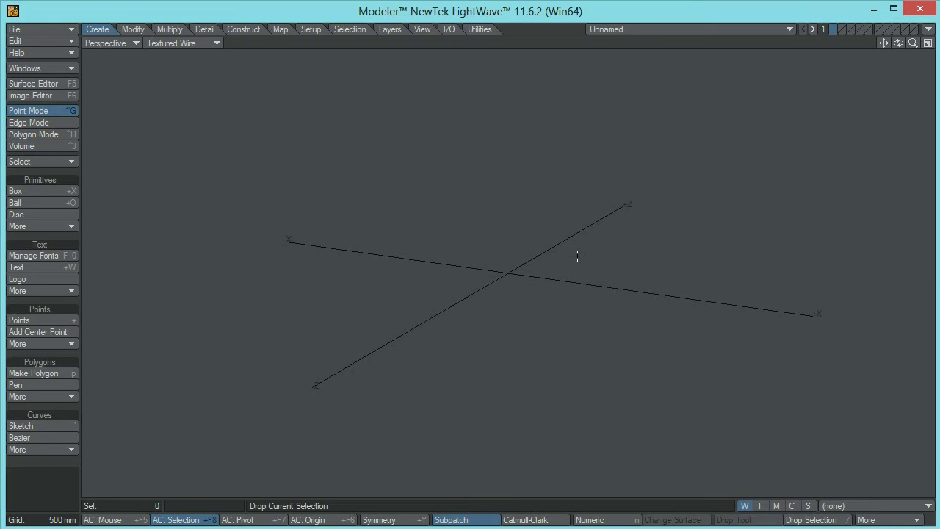
key("shift+x")
key("n")
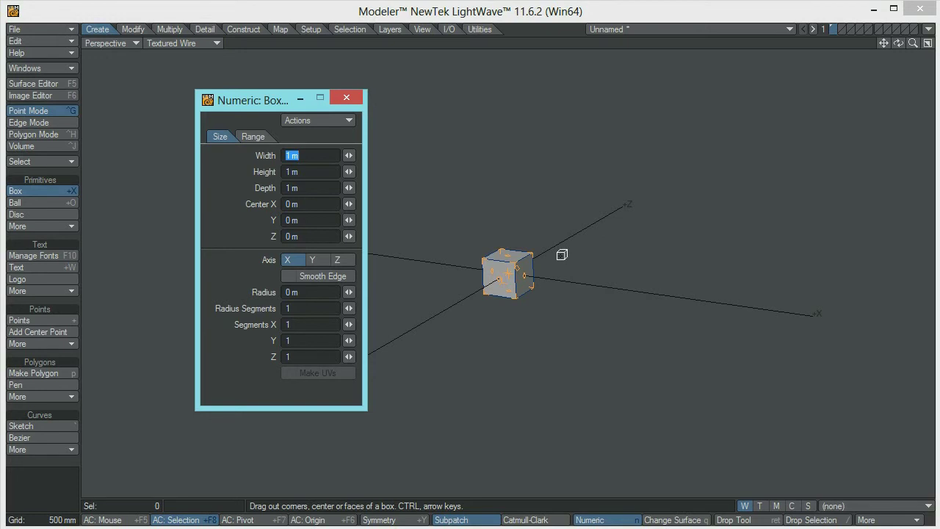
type("1")
key("Tab")
type("0")
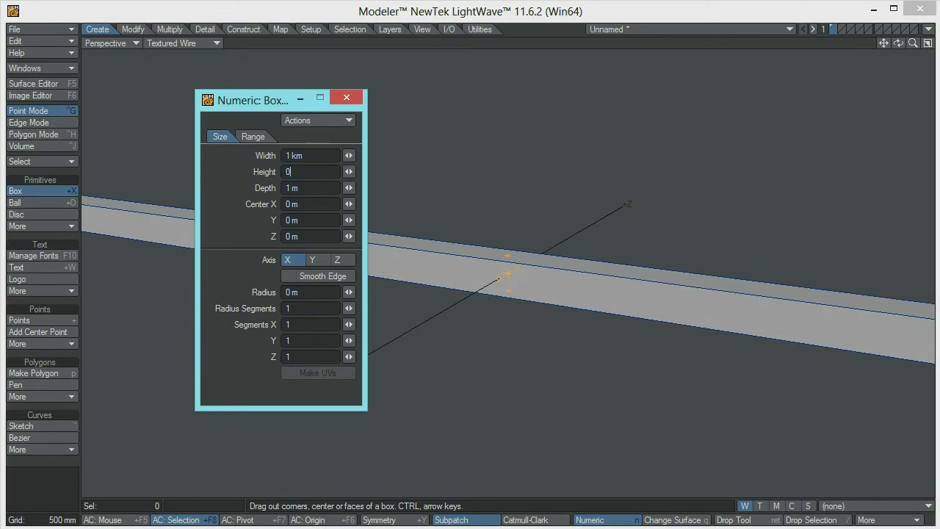
key("Tab")
type("1")
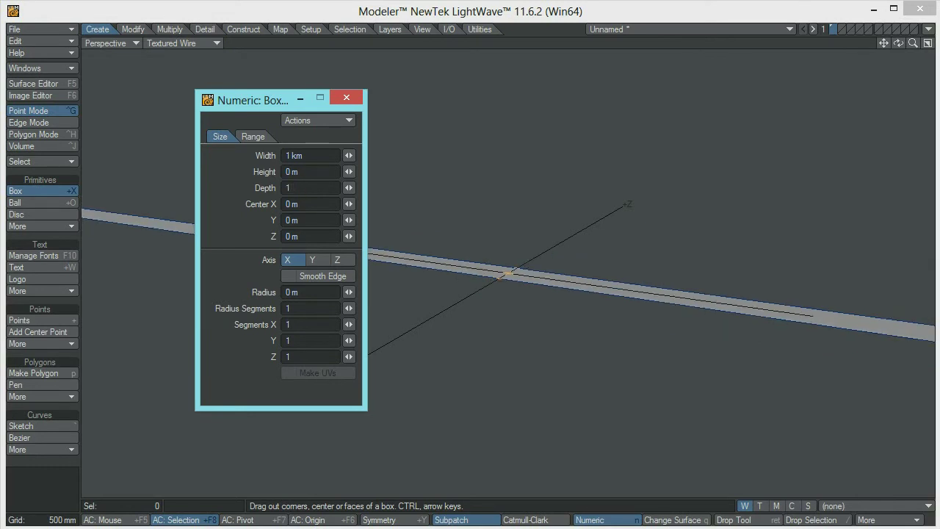
key("Tab")
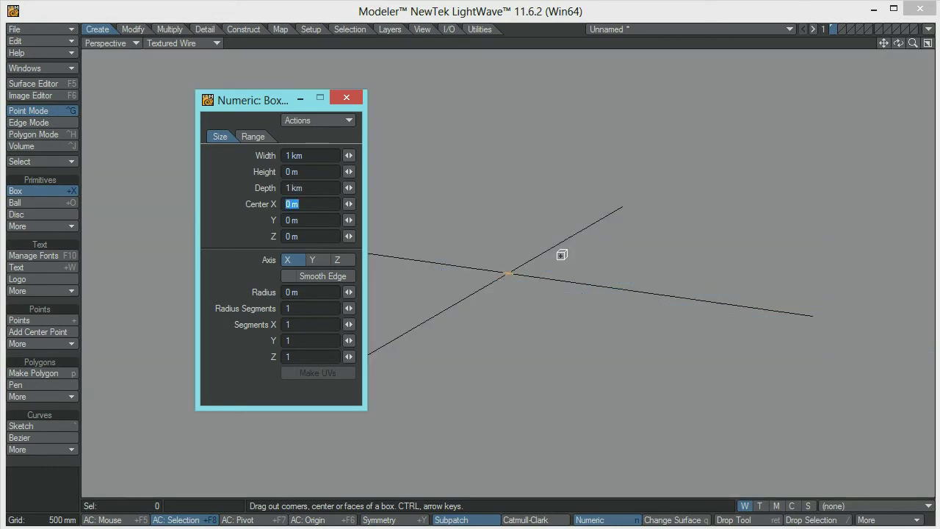
left_click_drag(667, 224, 627, 264, "ctrl+alt")
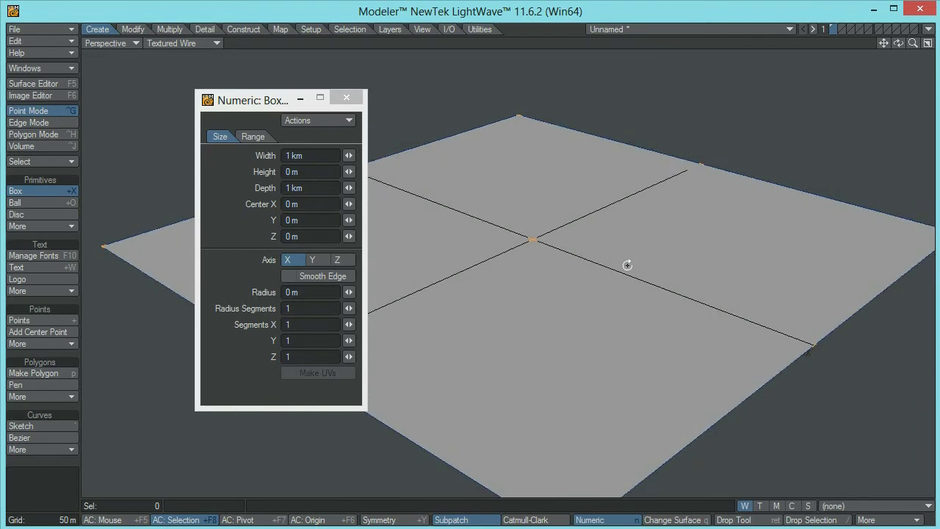
- Divide the flat box into 100 segments along X and 100 along Z, and finish the Box tool
left_click_drag(242, 100, 172, 96)
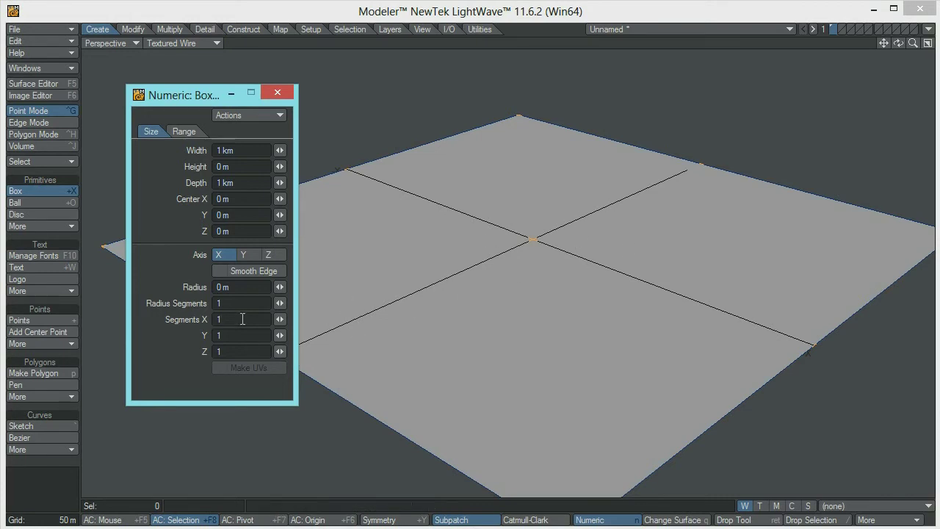
type("00")
key("Tab")
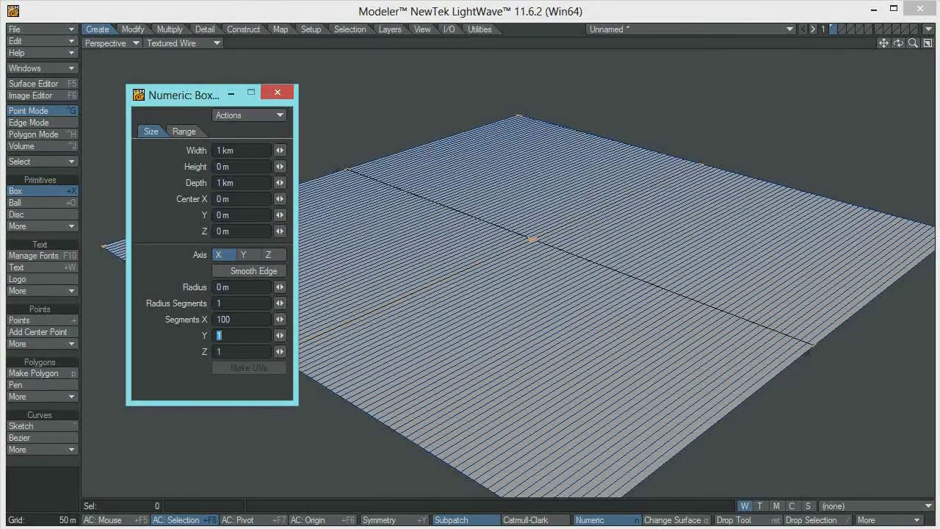
key("Tab")
type("100")
key("Tab")
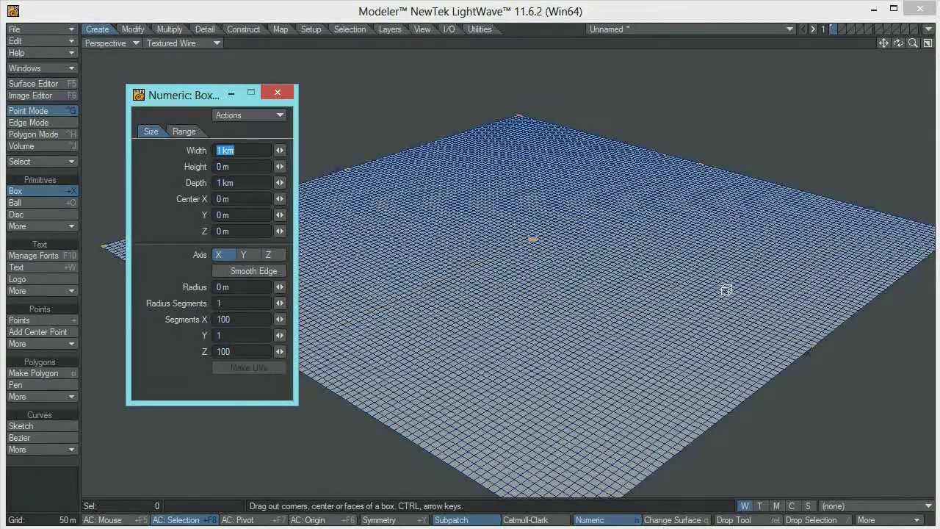
key("space")
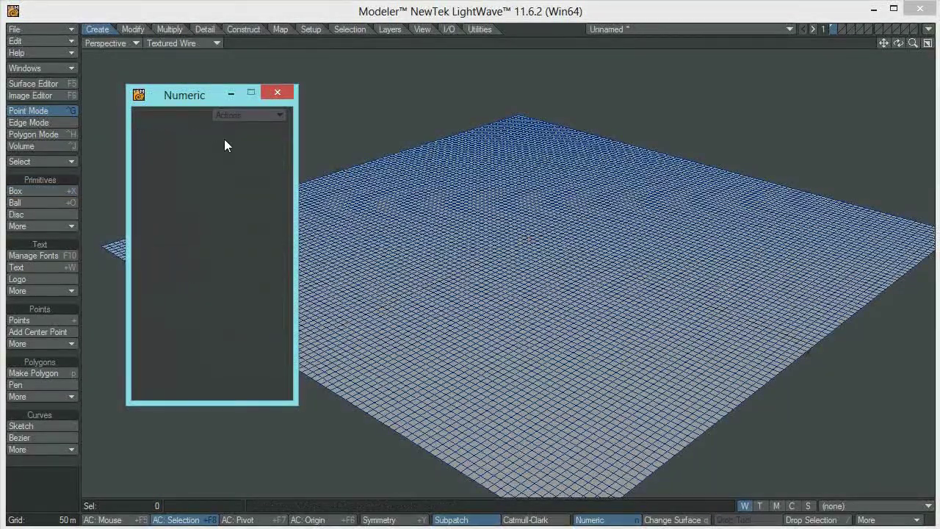
left_click(283, 93)
- Save the gridded plane as an object named Displacement in the FOREST TUTORIAL folder
left_click_drag(269, 293, 325, 399, "alt")
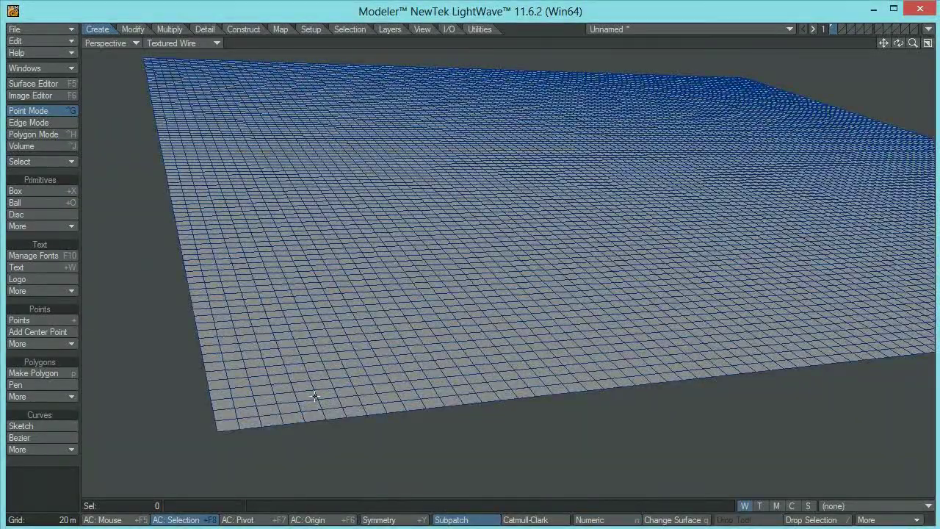
left_click_drag(225, 426, 474, 198, "ctrl+alt")
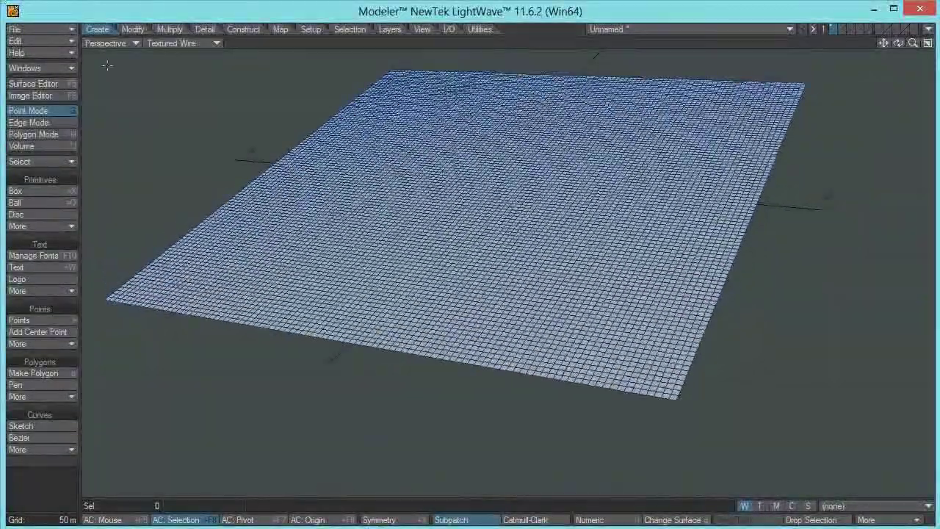
left_click(44, 29)
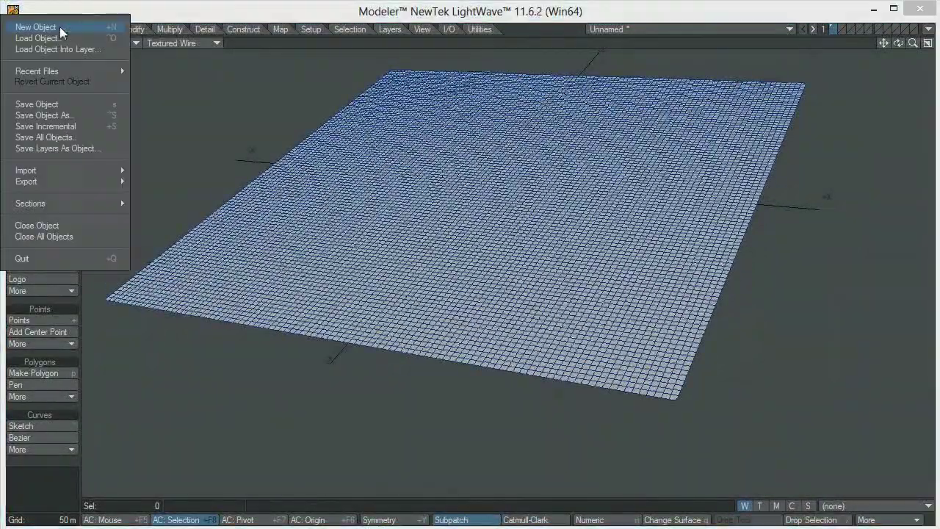
left_click(80, 116)
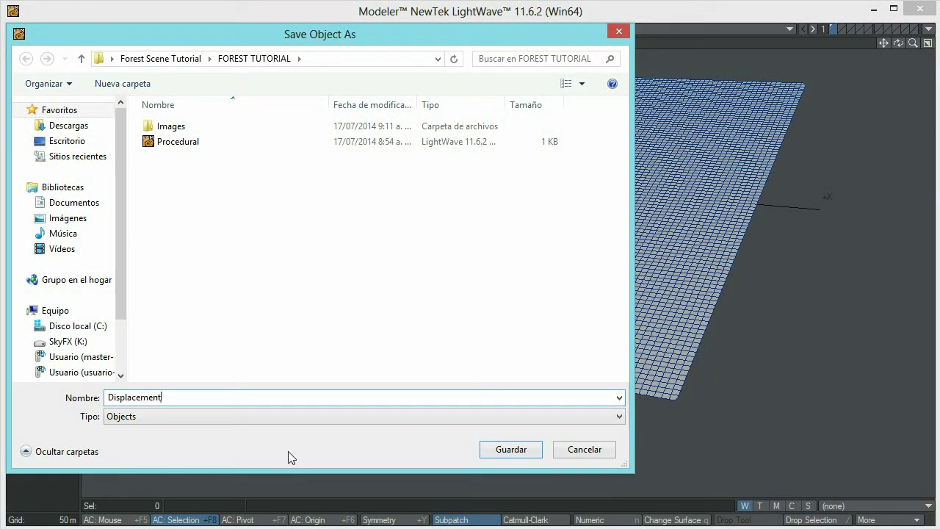
left_click(507, 450)
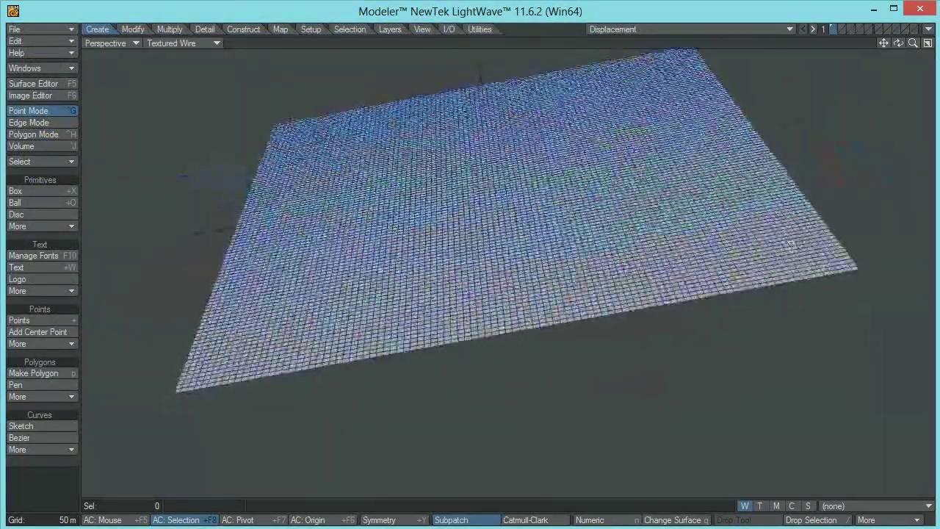
left_click_drag(789, 244, 604, 300, "alt")
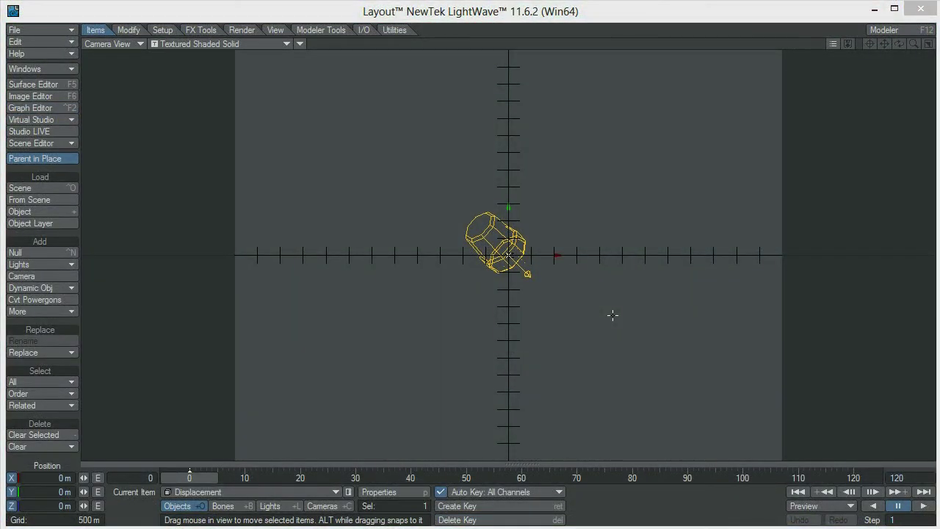
- In LightWave Layout, move the camera closer to and above the plane and pitch it down about 24.7° towards the plane
left_click(323, 506)
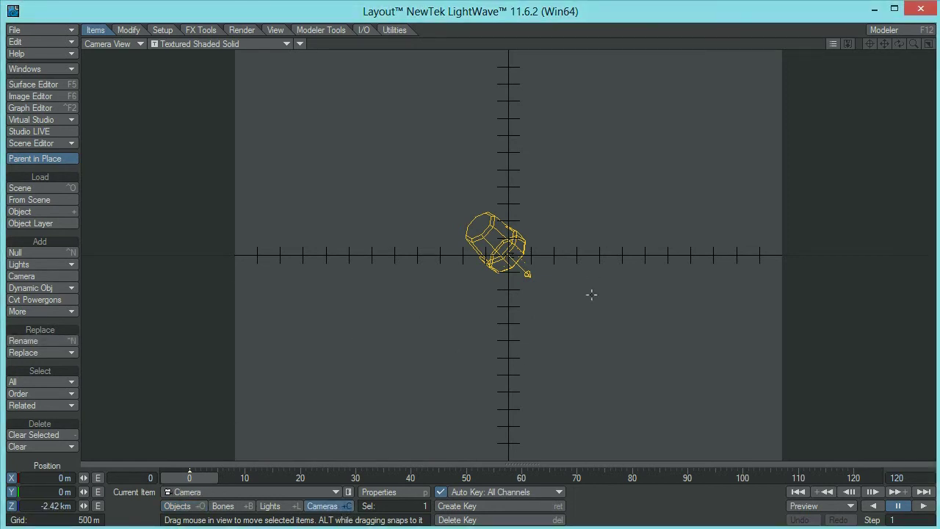
key("0")
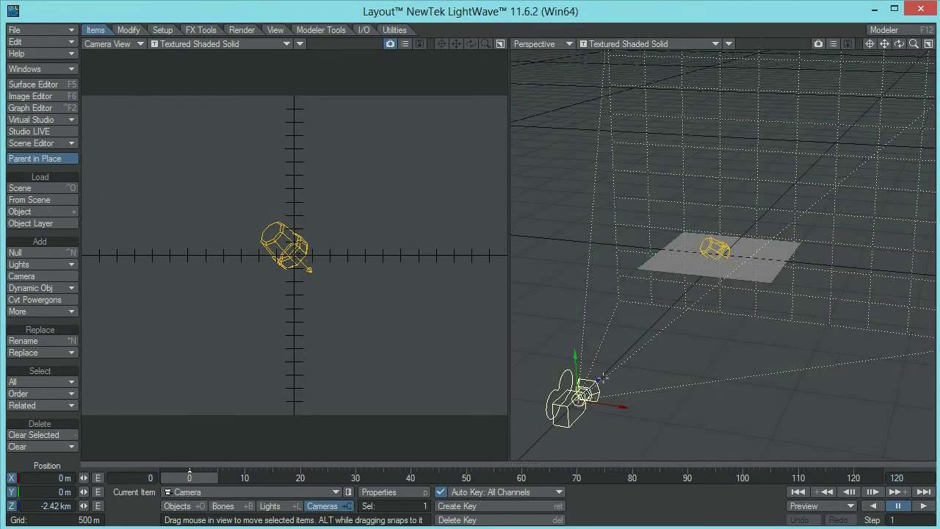
left_click_drag(599, 379, 654, 285)
right_click_drag(653, 285, 623, 290)
key("y")
left_click_drag(259, 217, 261, 276)
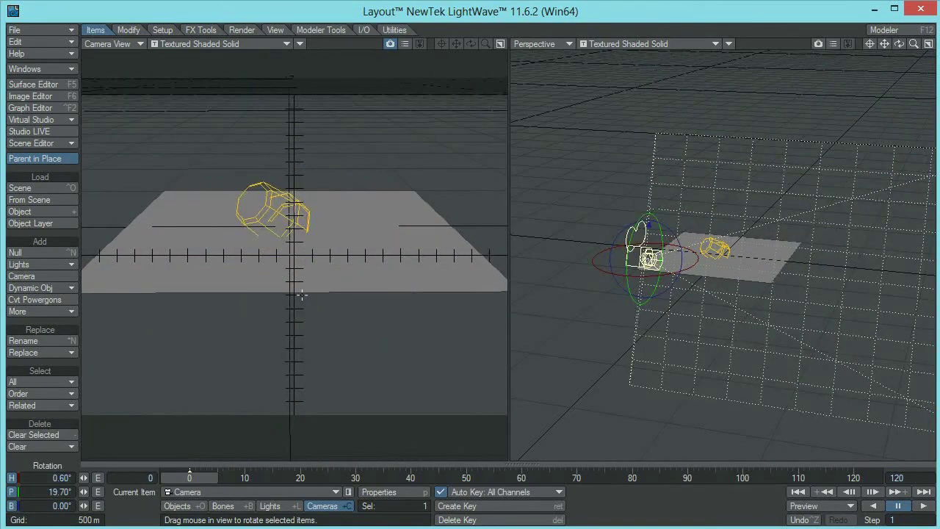
key("t")
left_click_drag(307, 299, 306, 375)
key("y")
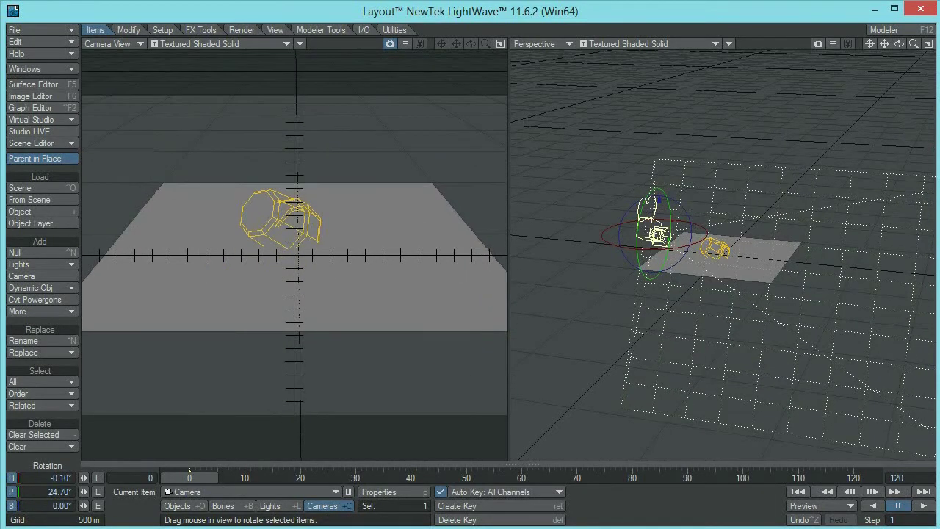
- Set the Displacement object's render subpatch level to 6 and its subdivision order to Last
left_click(776, 254)
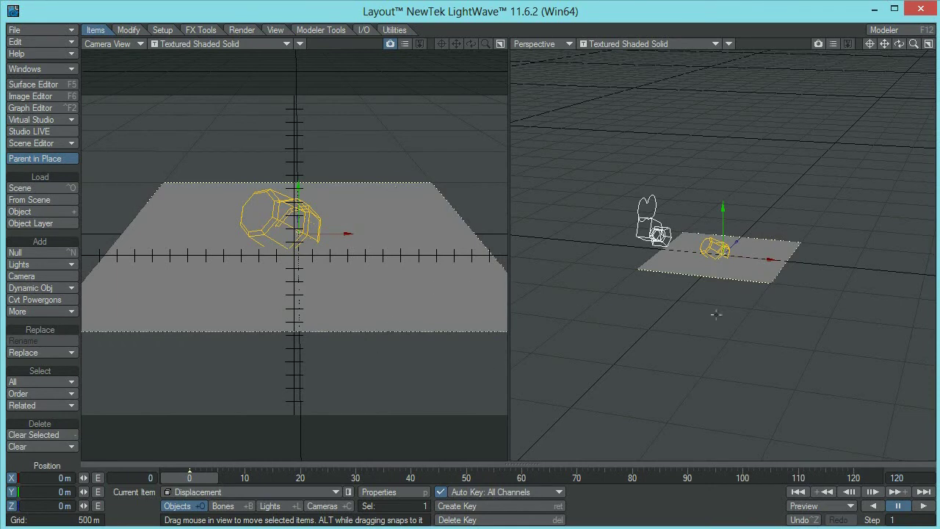
key("p")
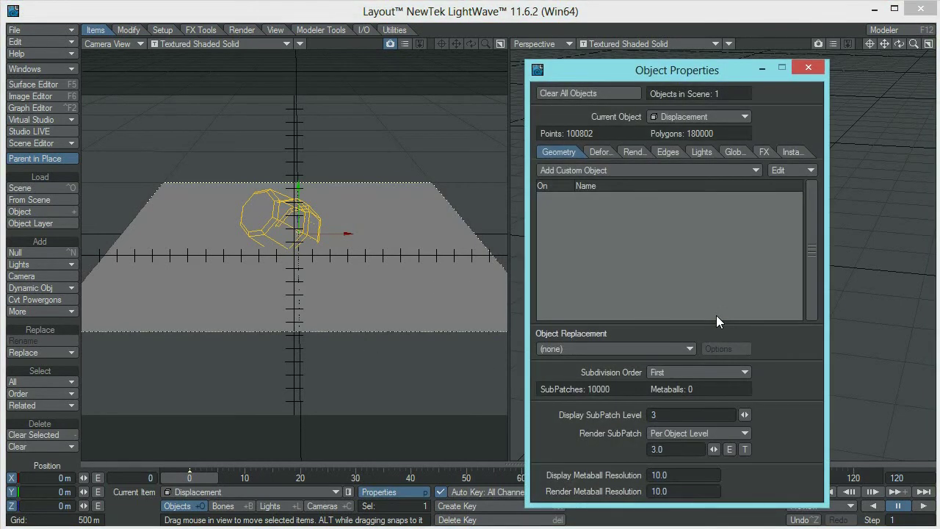
left_click(674, 450)
type("6")
key("Return")
left_click(708, 368)
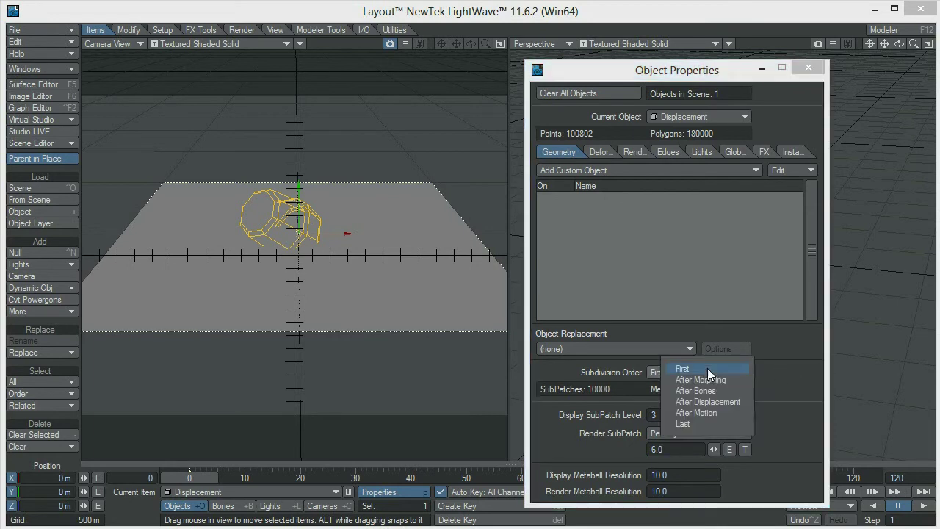
left_click(692, 424)
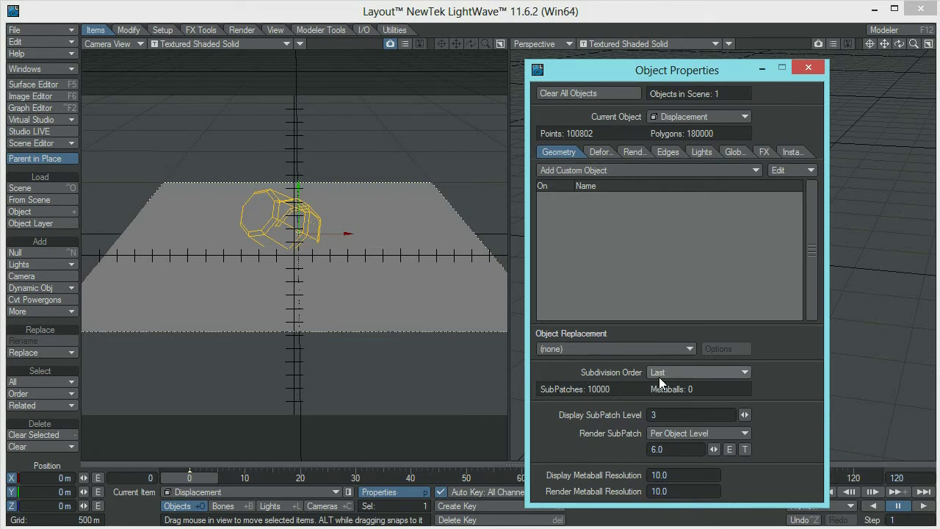
- Load the Displacement image from the Images folder as the image map of the Displacement object's displacement map
left_click(602, 147)
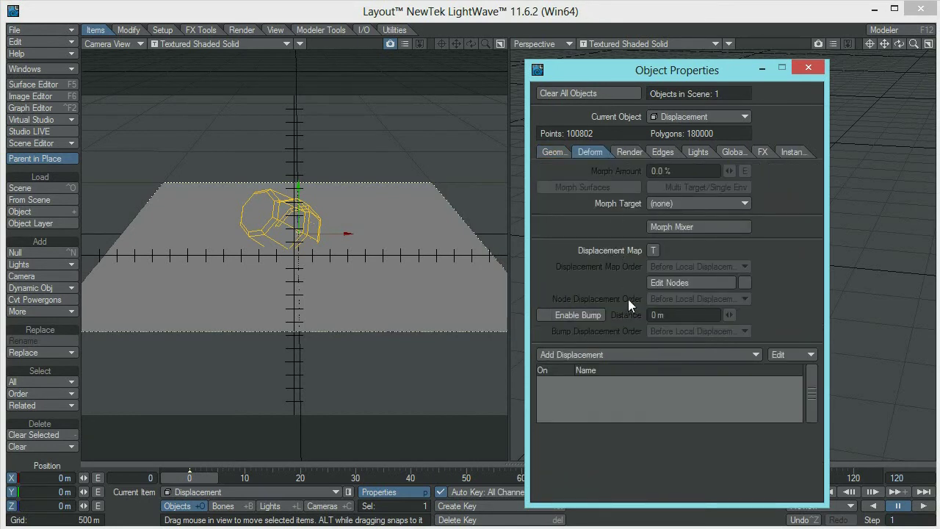
left_click(654, 249)
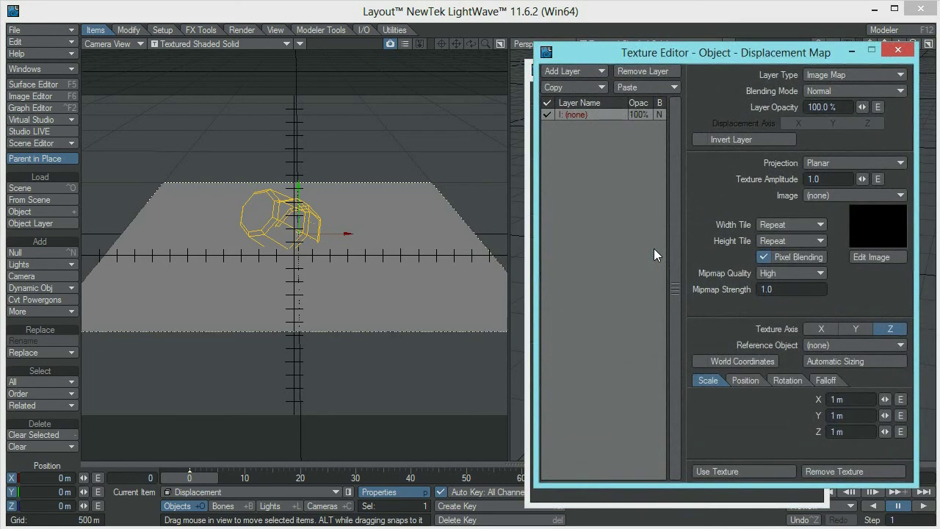
left_click_drag(766, 59, 747, 45)
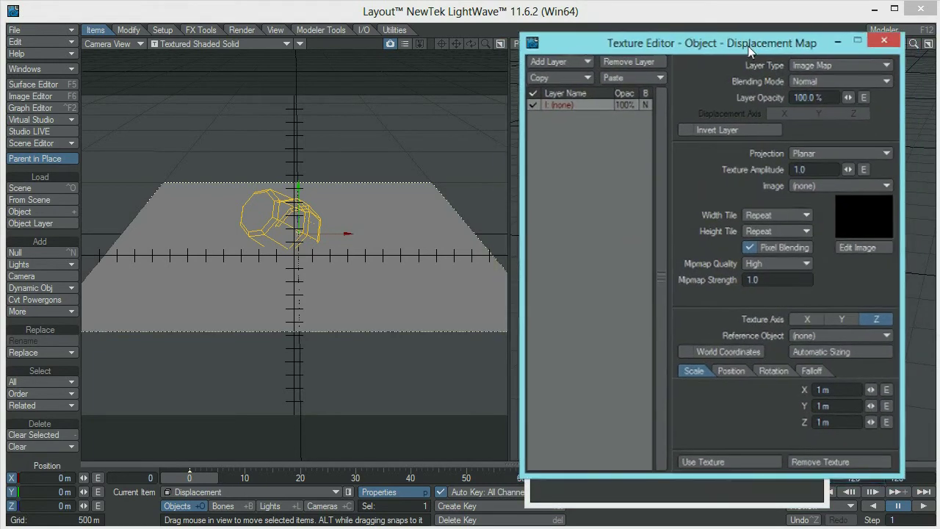
left_click(813, 188)
left_click(813, 192)
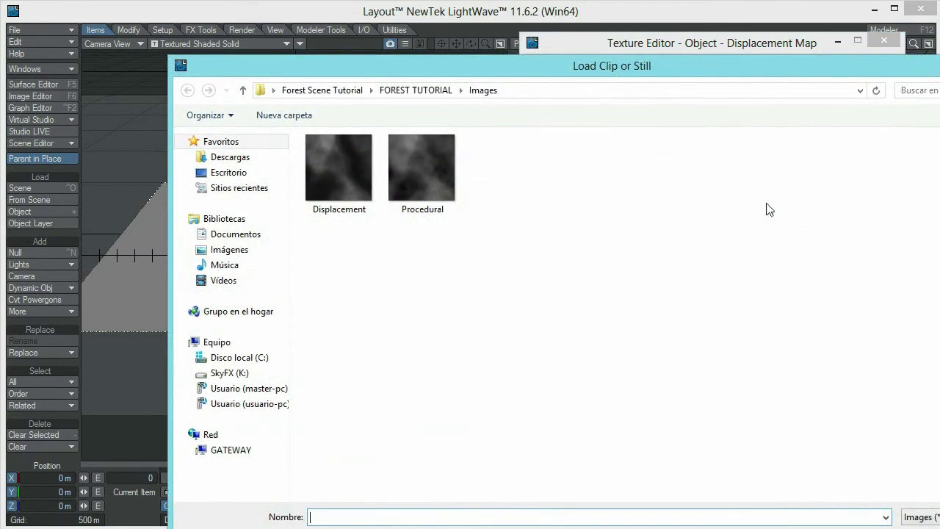
left_click(355, 181)
left_click_drag(835, 72, 732, 27)
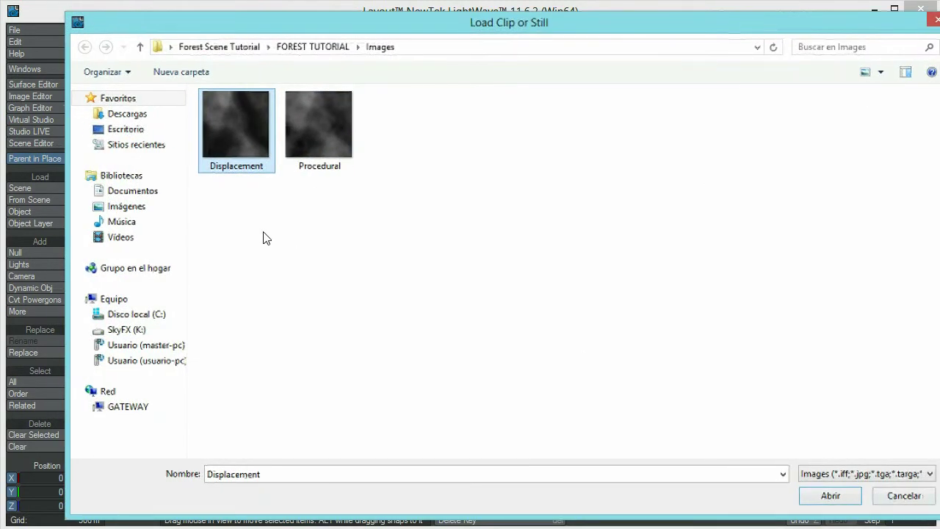
left_click(819, 496)
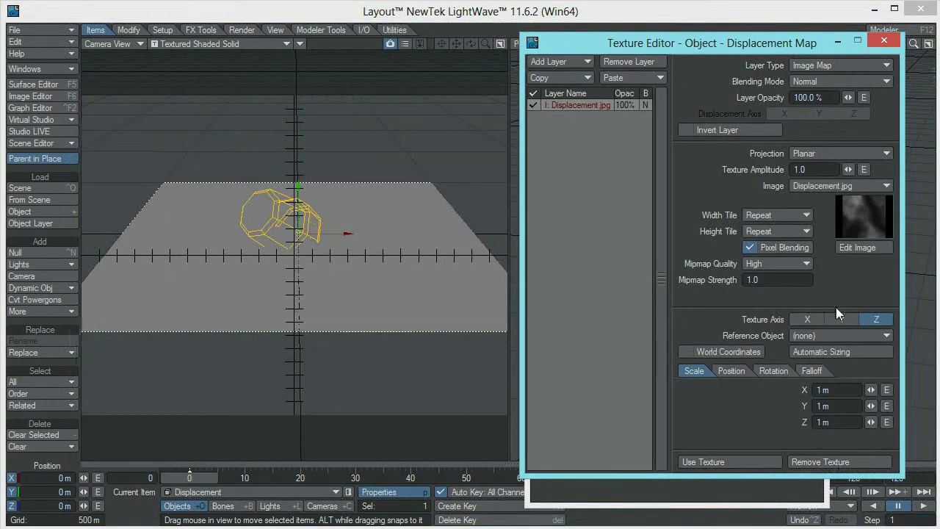
- Project the displacement texture along the Y axis, size it automatically to the plane, and set its texture amplitude to 500
left_click(847, 320)
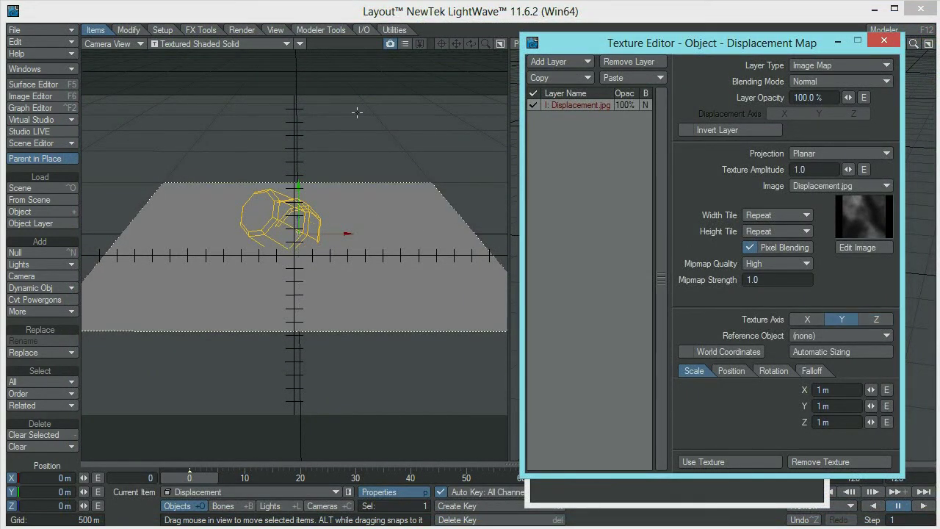
left_click(839, 349)
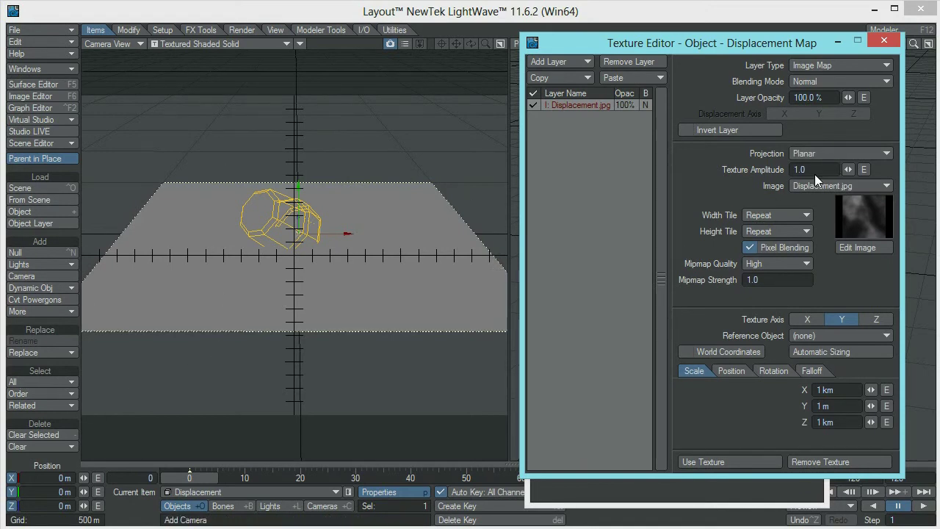
left_click_drag(817, 168, 739, 175)
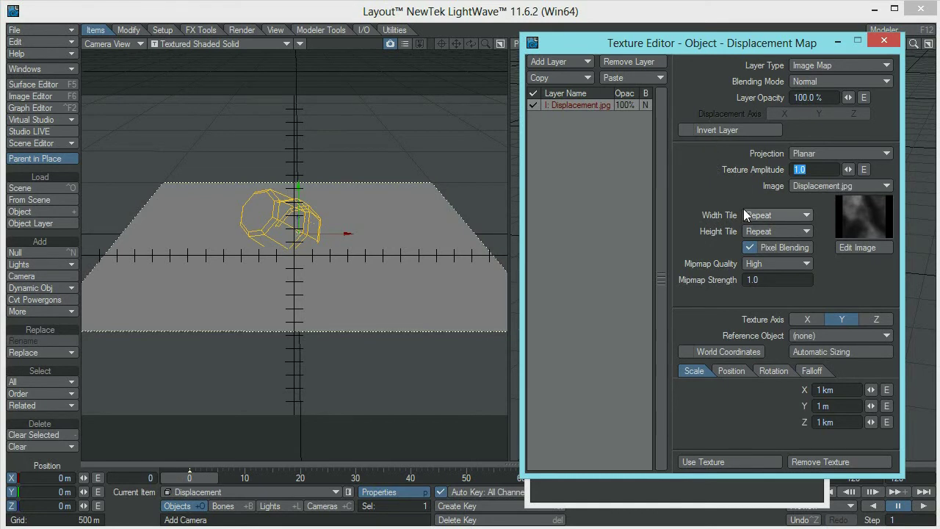
type("500")
key("Tab")
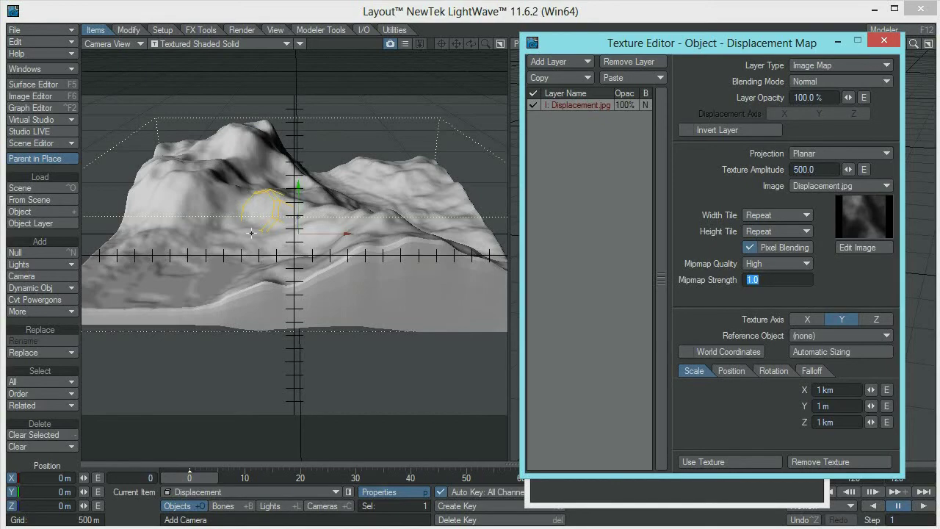
- Turn off pixel blending for the displacement texture and close the object properties and texture editor
left_click_drag(727, 43, 343, 62)
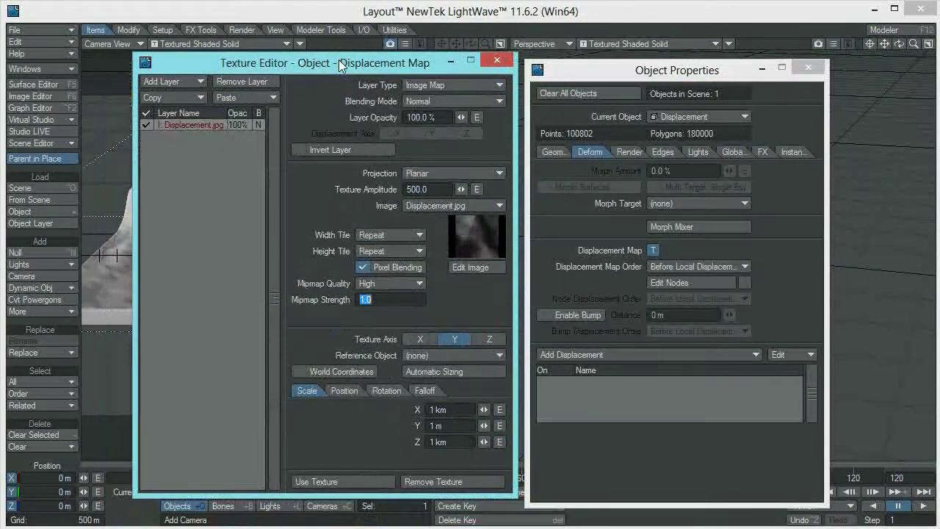
left_click(809, 68)
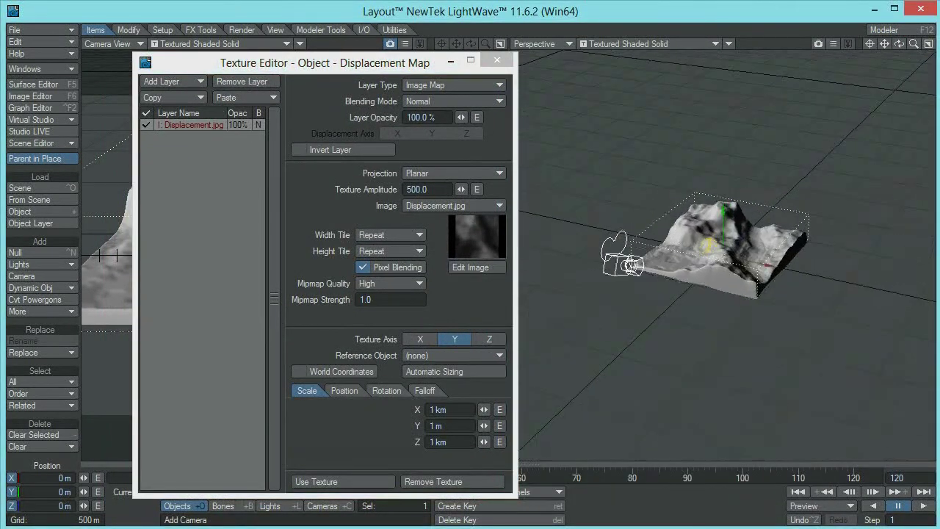
scroll(853, 227, "up", 8)
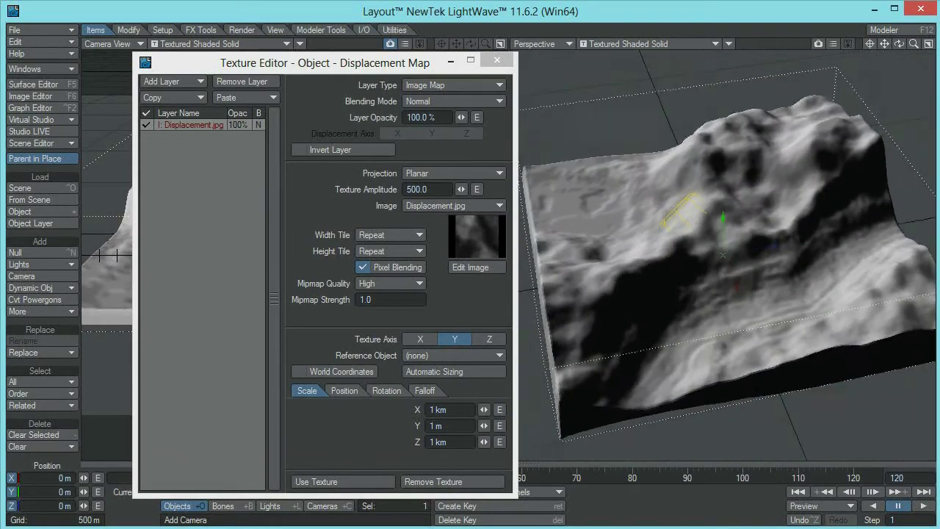
left_click(363, 268)
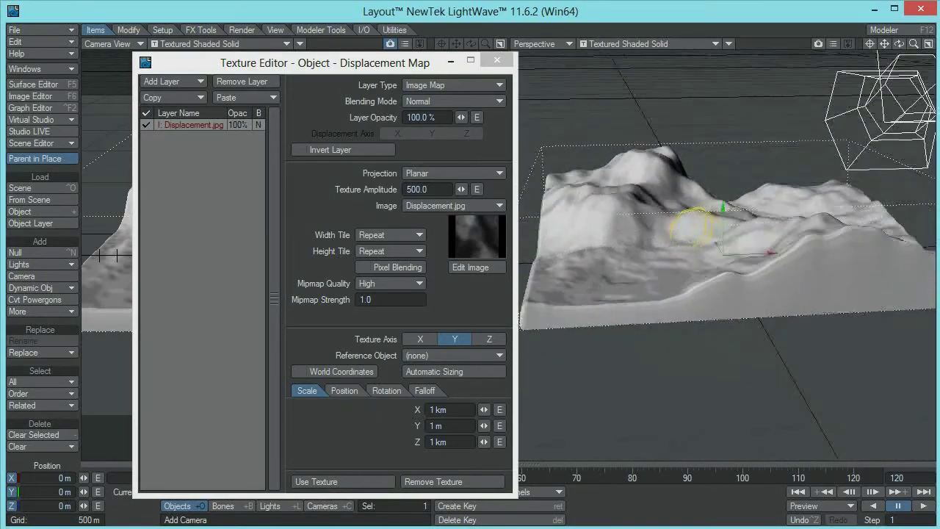
left_click(497, 60)
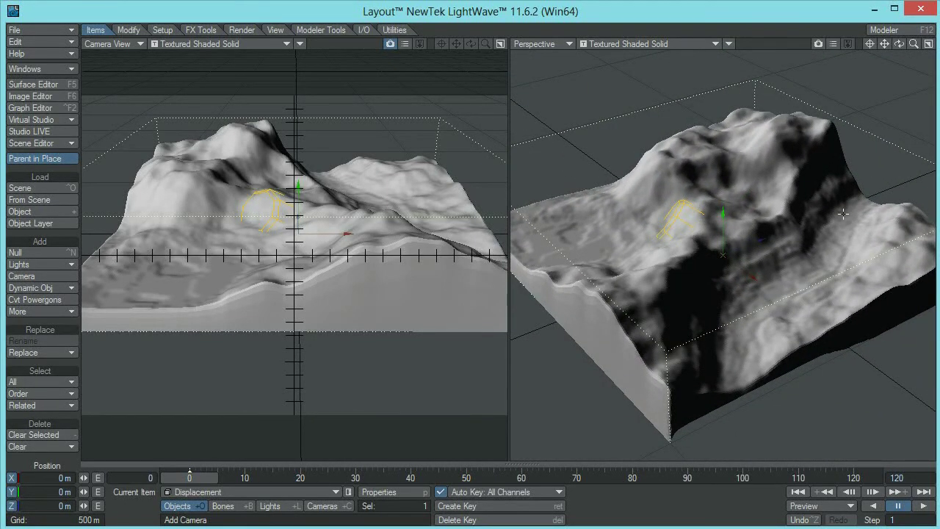
- Reopen the Displacement object's displacement texture and try texture amplitudes of 600 and 400
key("p")
left_click(653, 251)
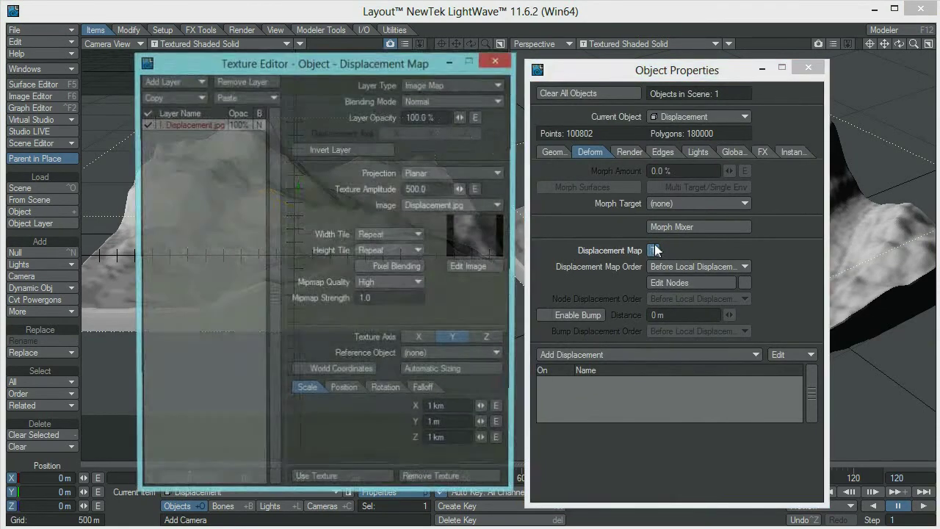
left_click_drag(419, 67, 706, 52)
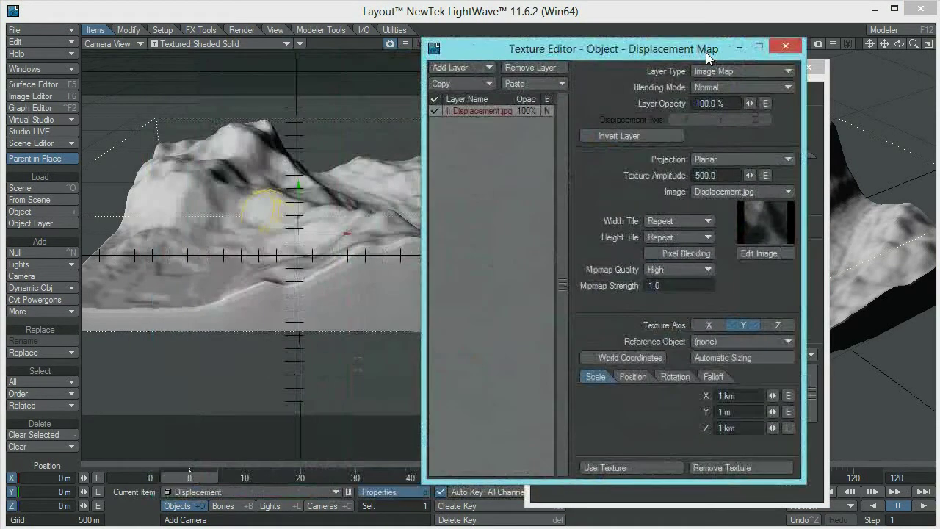
left_click_drag(753, 175, 753, 174)
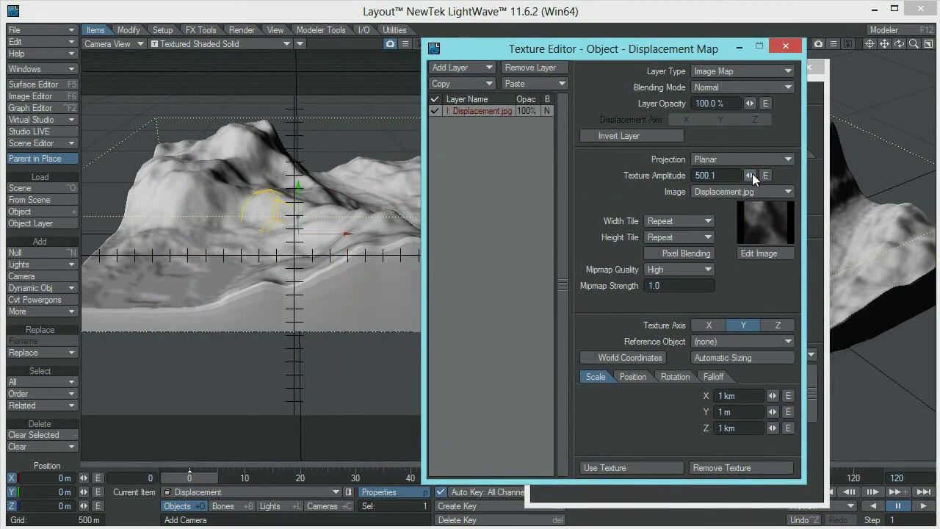
type("600")
key("Tab")
left_click_drag(719, 176, 668, 180)
type("400")
key("Tab")
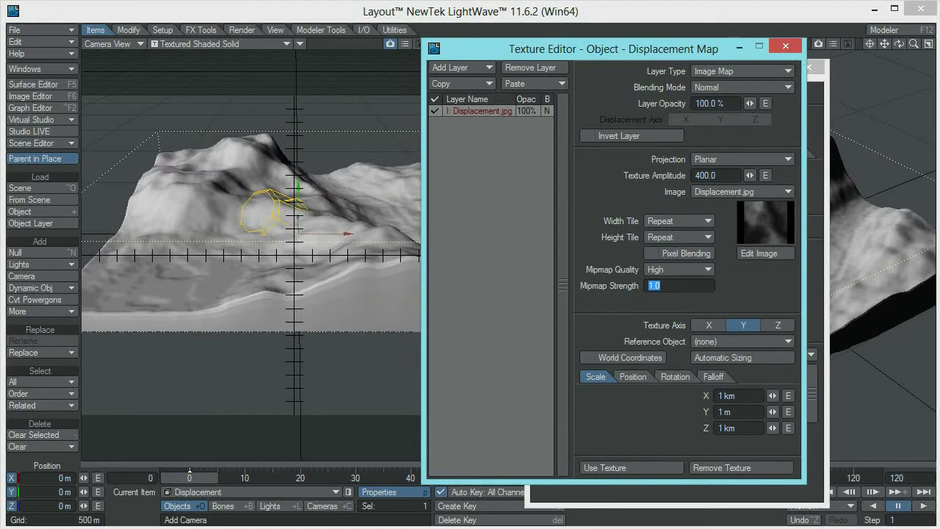
- Set the displacement texture's amplitude to 500 and close the texture editor and object properties
left_click_drag(716, 176, 635, 176)
type("500")
key("Tab")
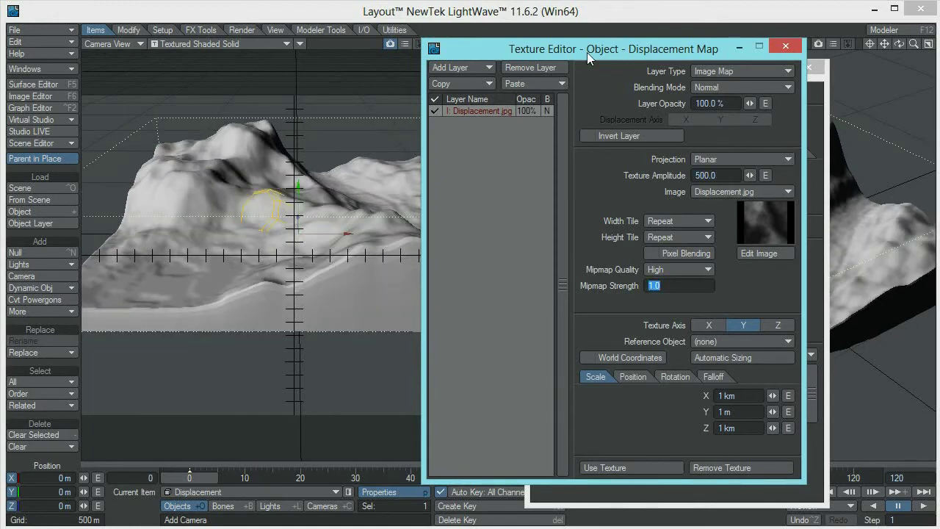
left_click(784, 45)
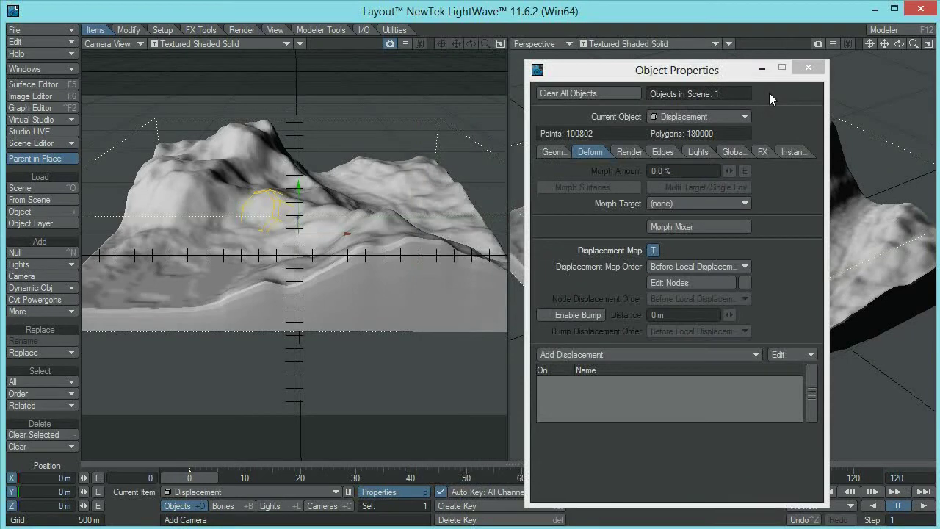
left_click(808, 69)
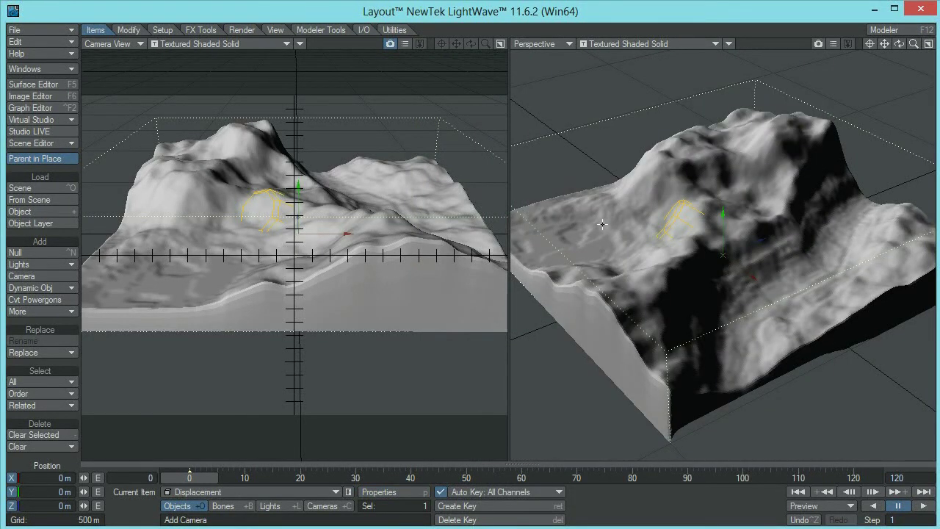
- Open Displacement.jpg for editing in the Image Editor and raise its contrast to 0.26
key("F6")
left_click_drag(419, 31, 718, 38)
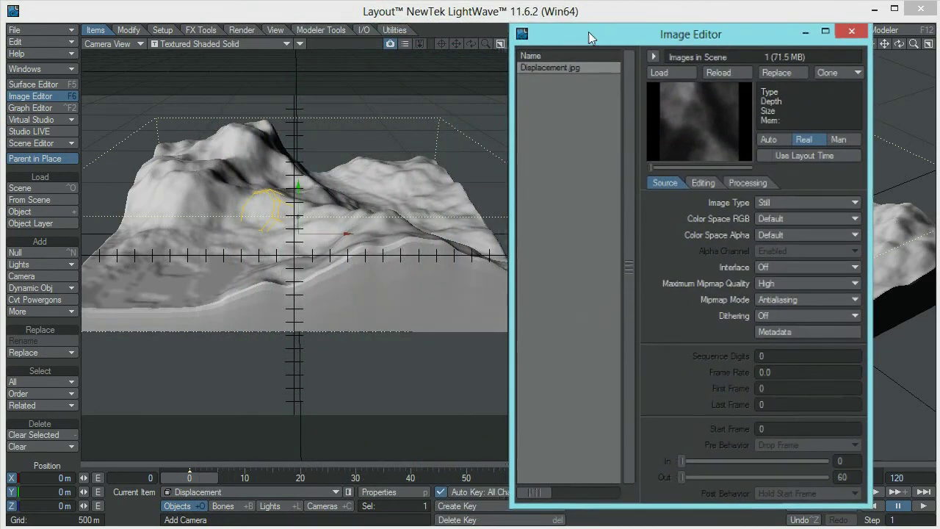
left_click(543, 68)
left_click(702, 185)
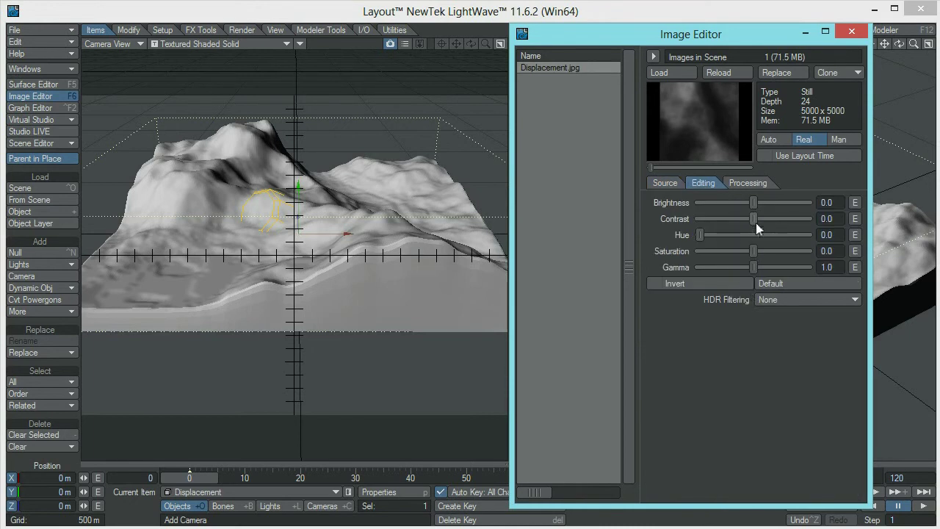
left_click_drag(756, 225, 767, 225)
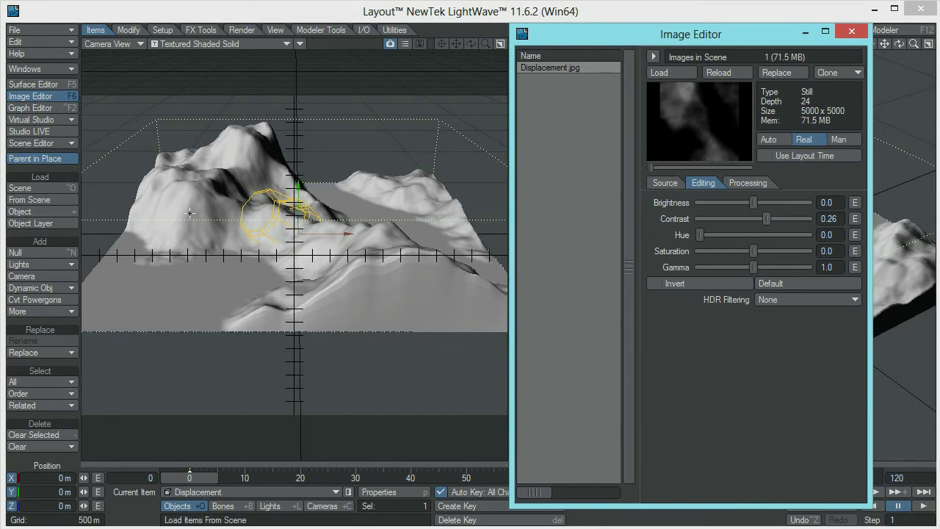
left_click_drag(735, 36, 442, 40)
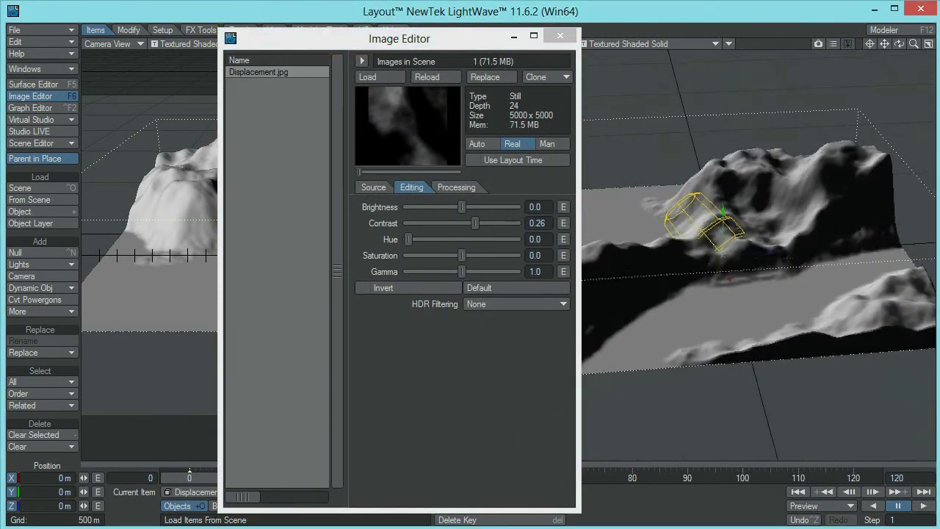
- Set the contrast of Displacement.jpg to 0.1 and close the Image Editor
left_click(545, 226)
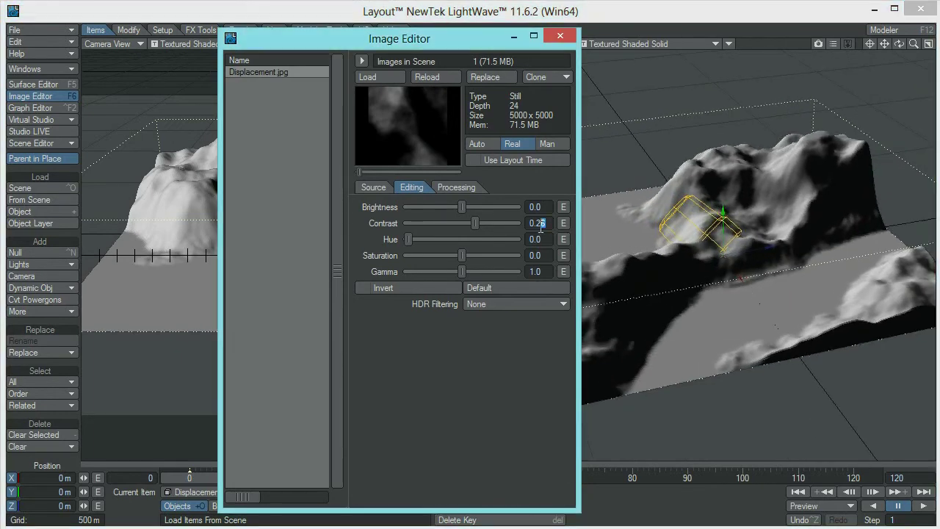
type("1")
key("Tab")
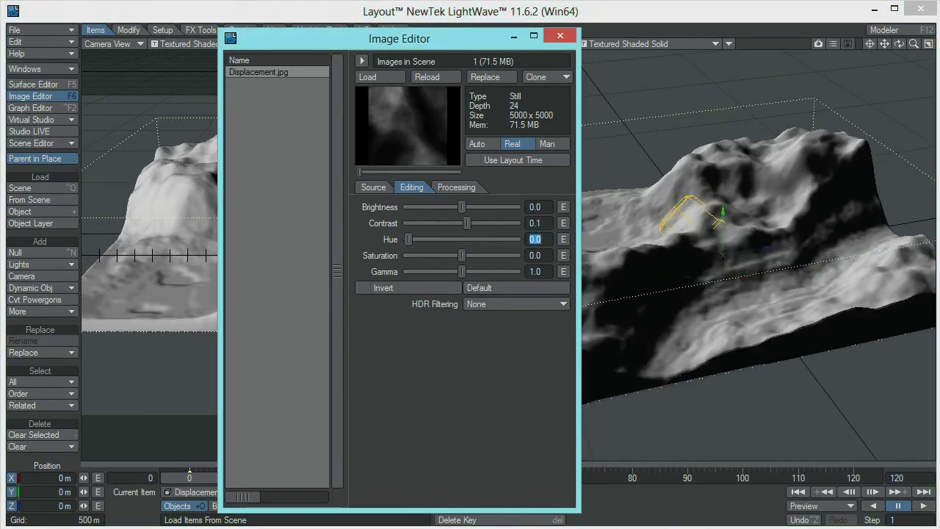
left_click(652, 170)
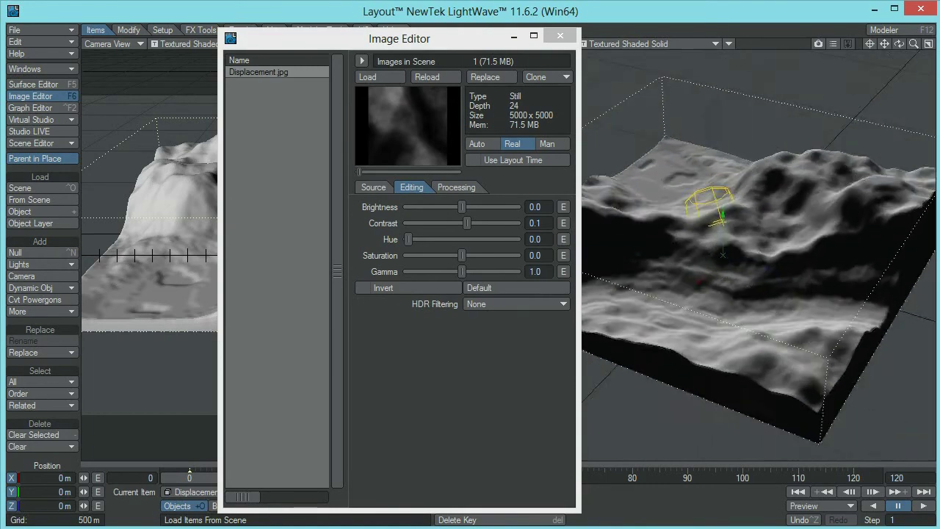
left_click(561, 36)
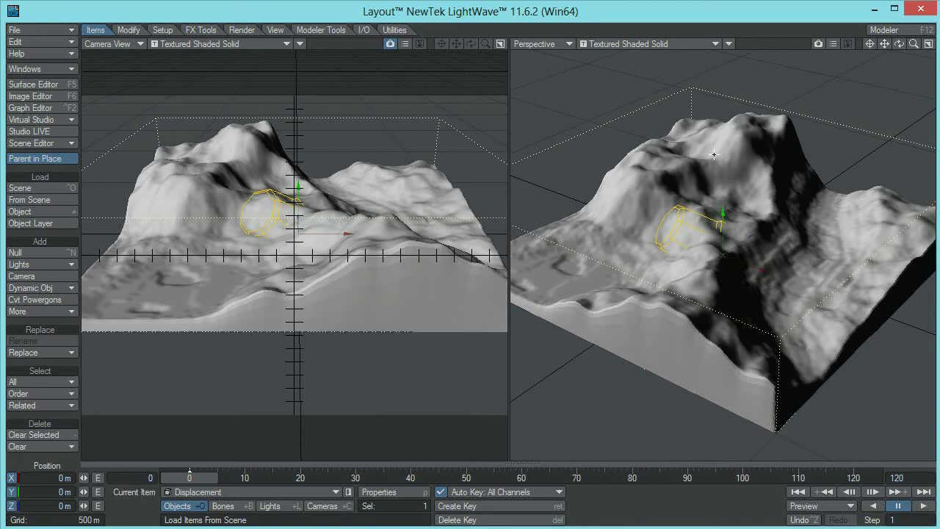
- Save the displaced mesh as a transformed object named TERRAIN in the FOREST TUTORIAL folder
left_click(57, 31)
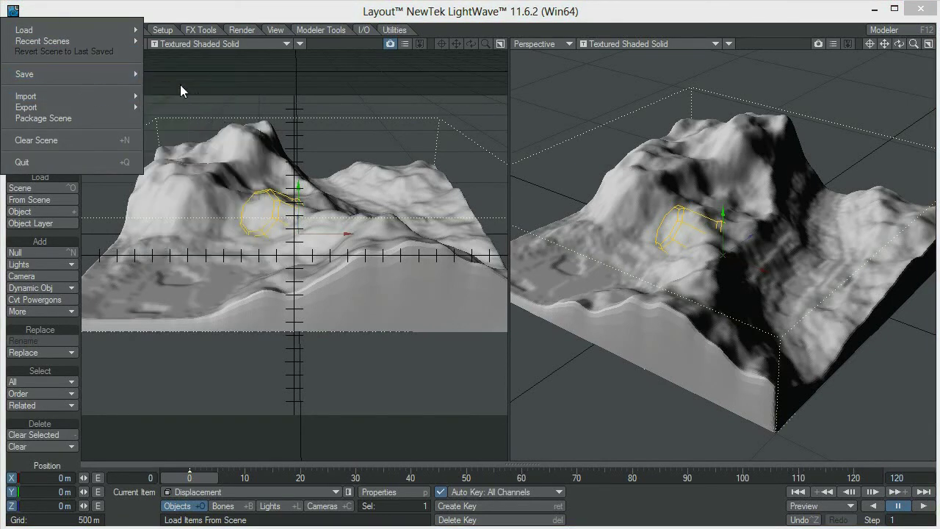
mouse_move(132, 77)
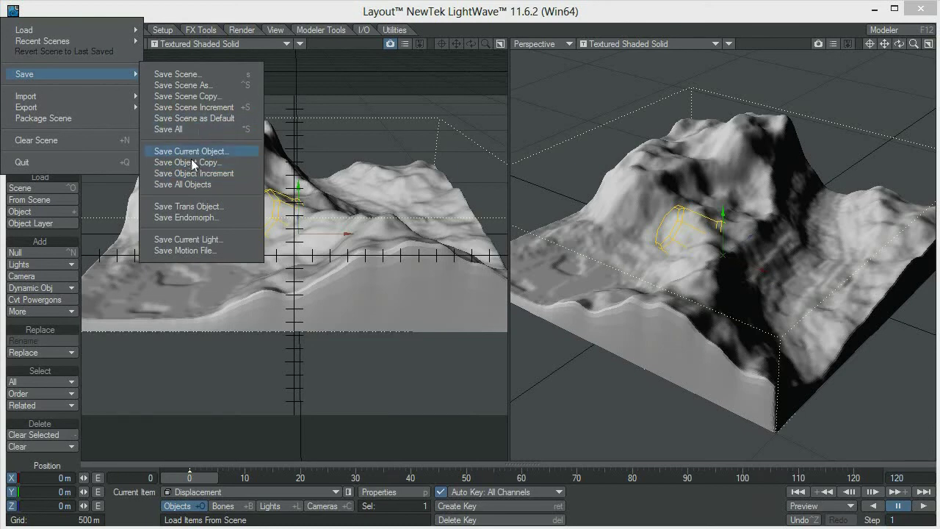
left_click(198, 210)
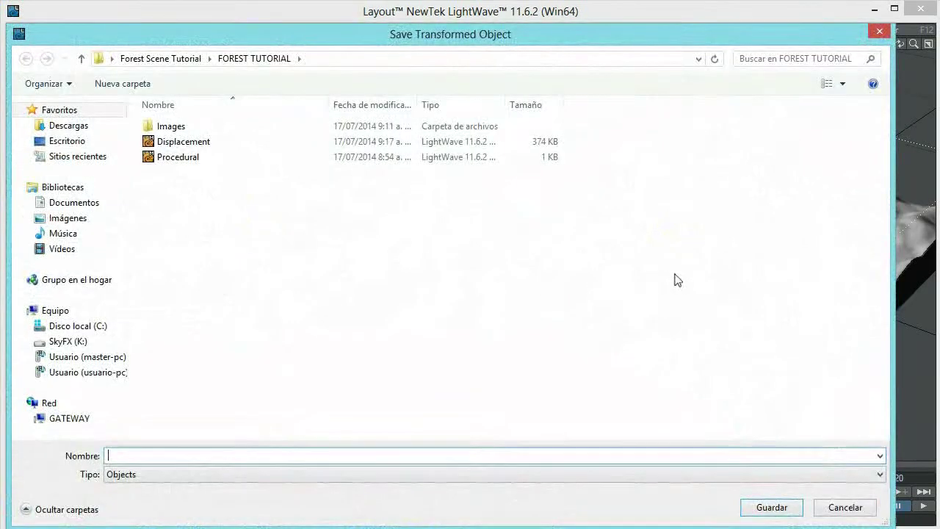
left_click(225, 459)
type("TERRAIN")
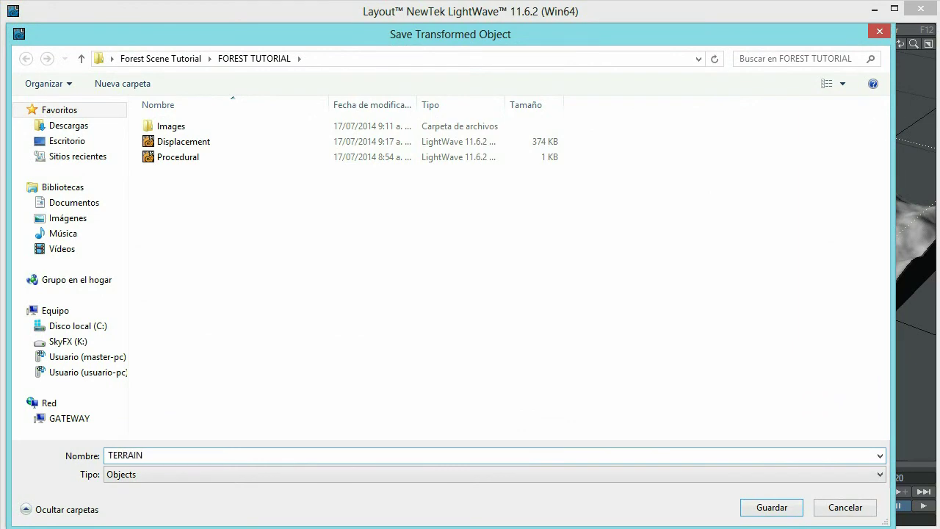
left_click(766, 508)
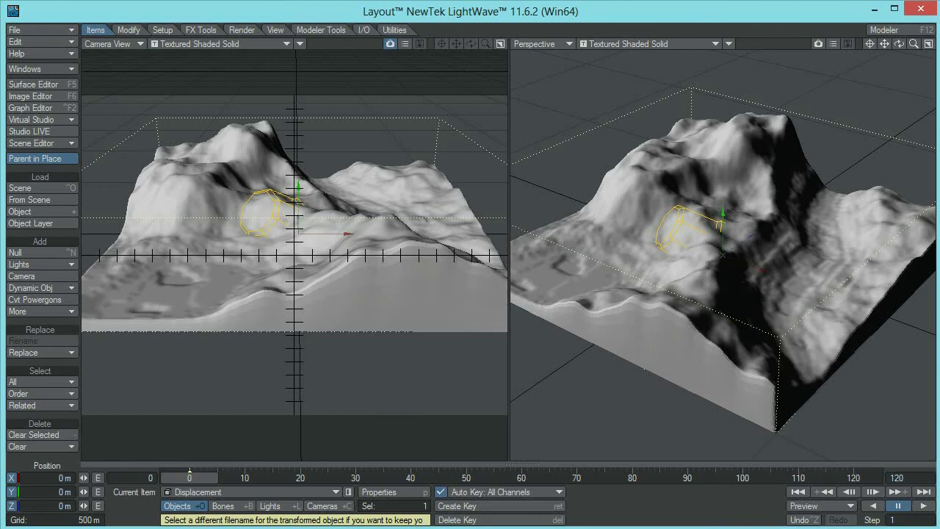
- Switch to LightWave Modeler and examine the shape of the TERRAIN object from several angles
key("F12")
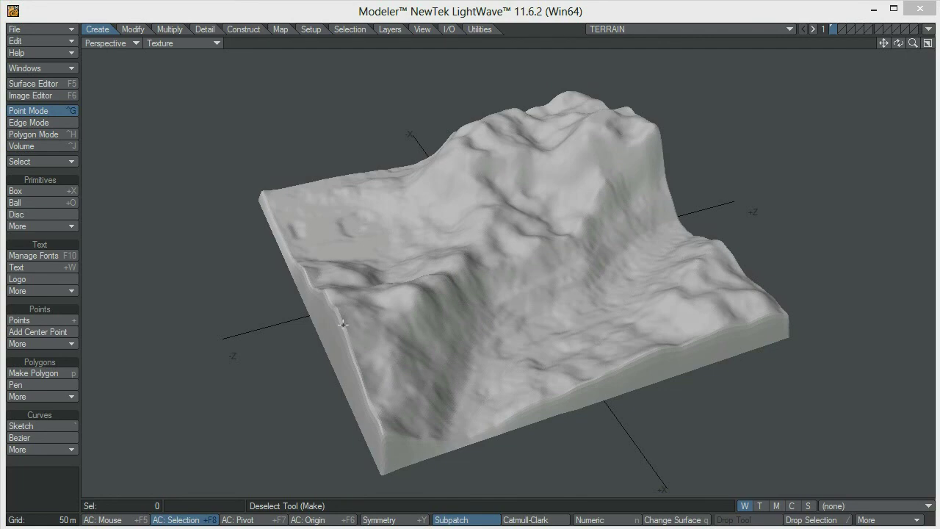
left_click_drag(371, 334, 515, 263, "alt")
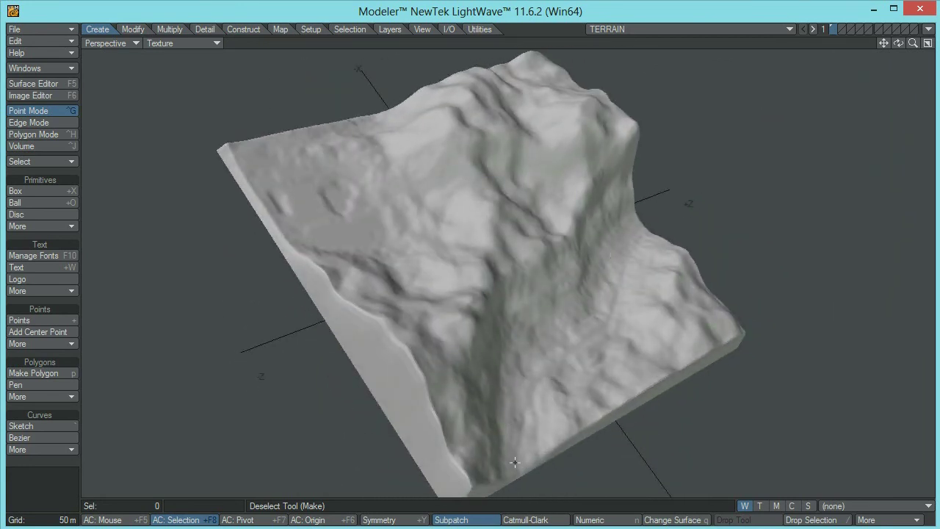
left_click_drag(594, 279, 410, 179, "alt")
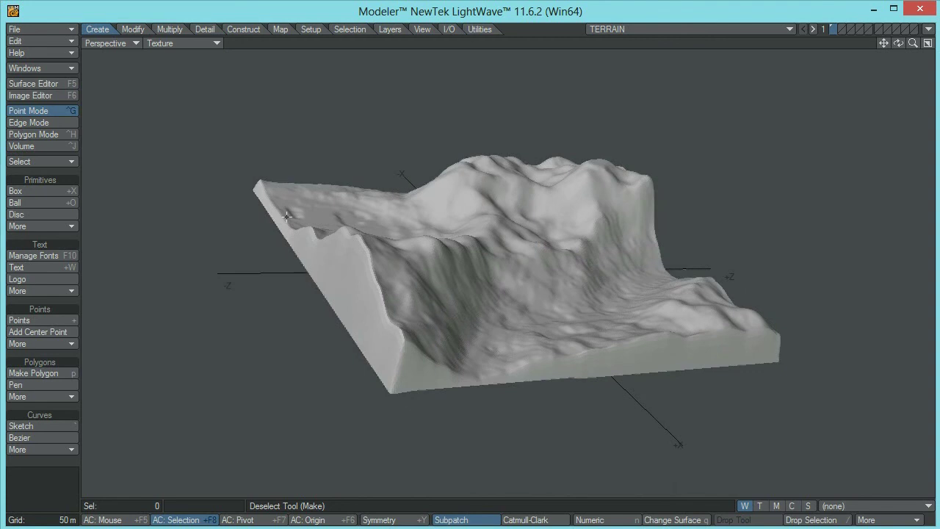
left_click_drag(510, 342, 622, 390, "alt")
left_click_drag(623, 257, 514, 239, "alt")
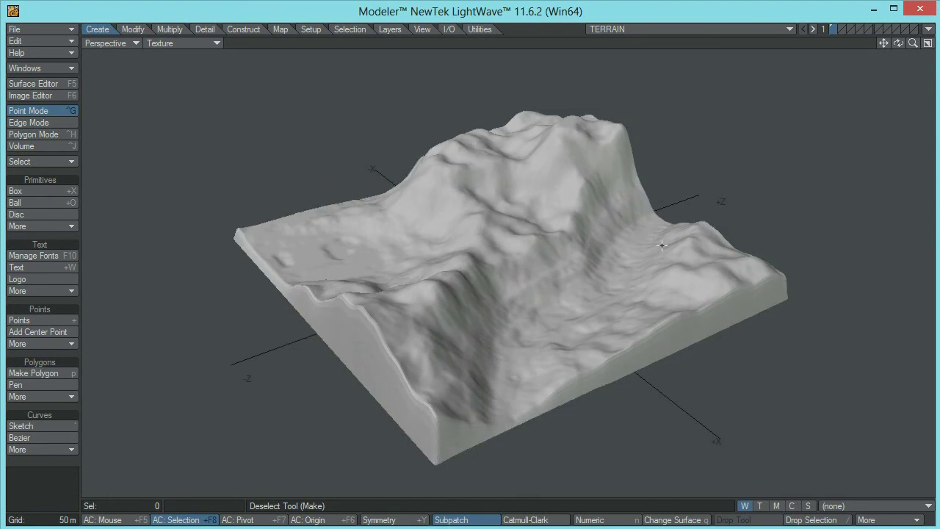